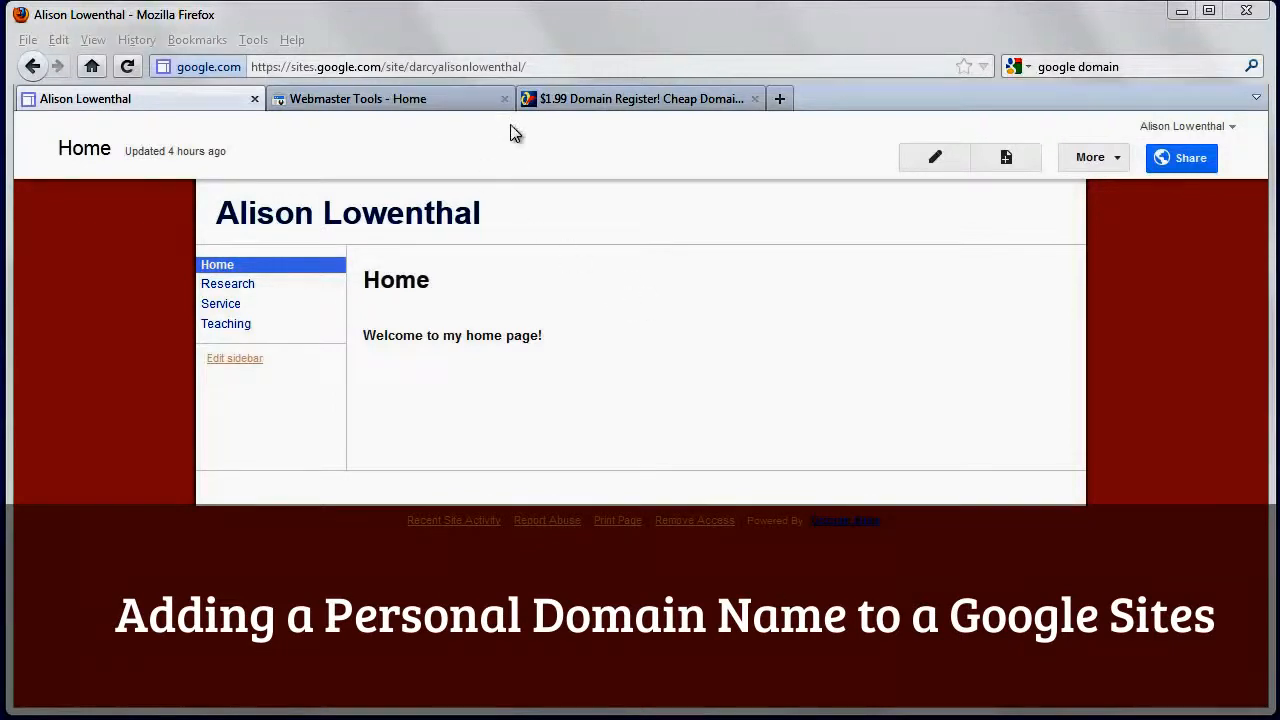
{"action": "left_click_drag", "start_coordinate": [527, 66], "coordinate": [251, 66]}
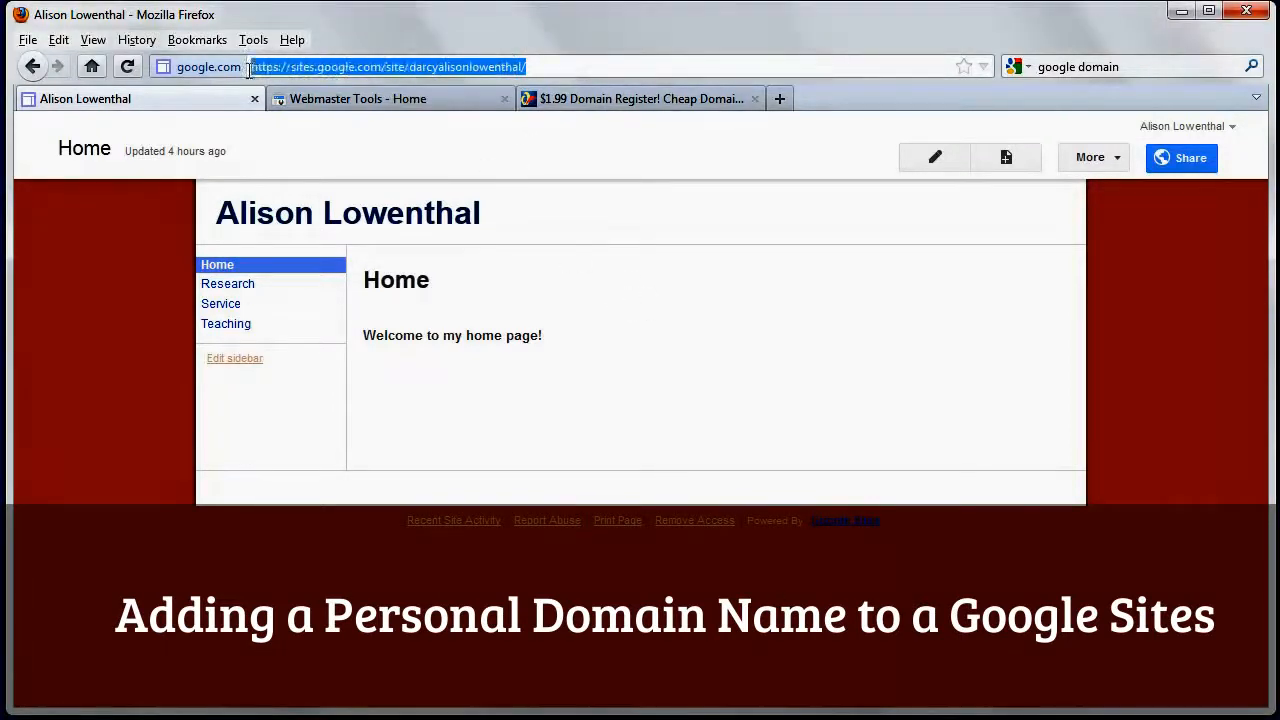
{"action": "left_click", "coordinate": [645, 330]}
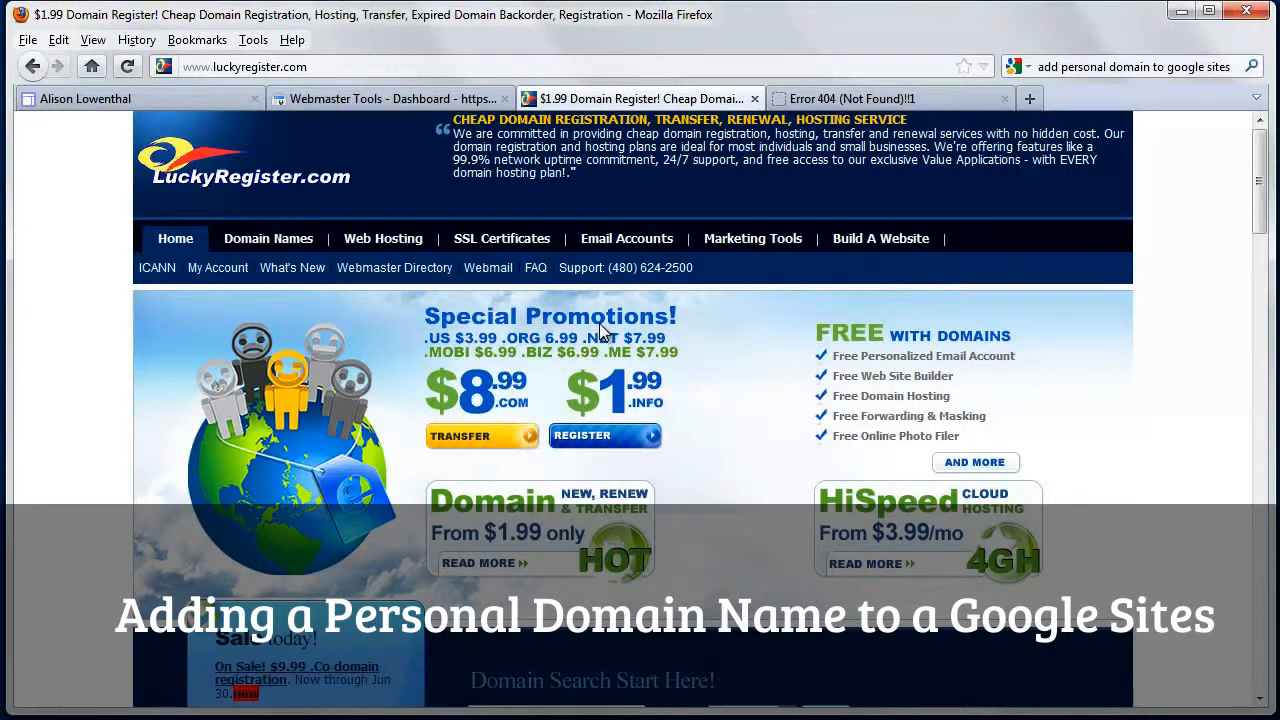
Search the domain registrar for a .com domain made from the site owner's name and review the prices per extension.
{"action": "scroll", "coordinate": [603, 332], "scroll_direction": "down", "scroll_amount": 3}
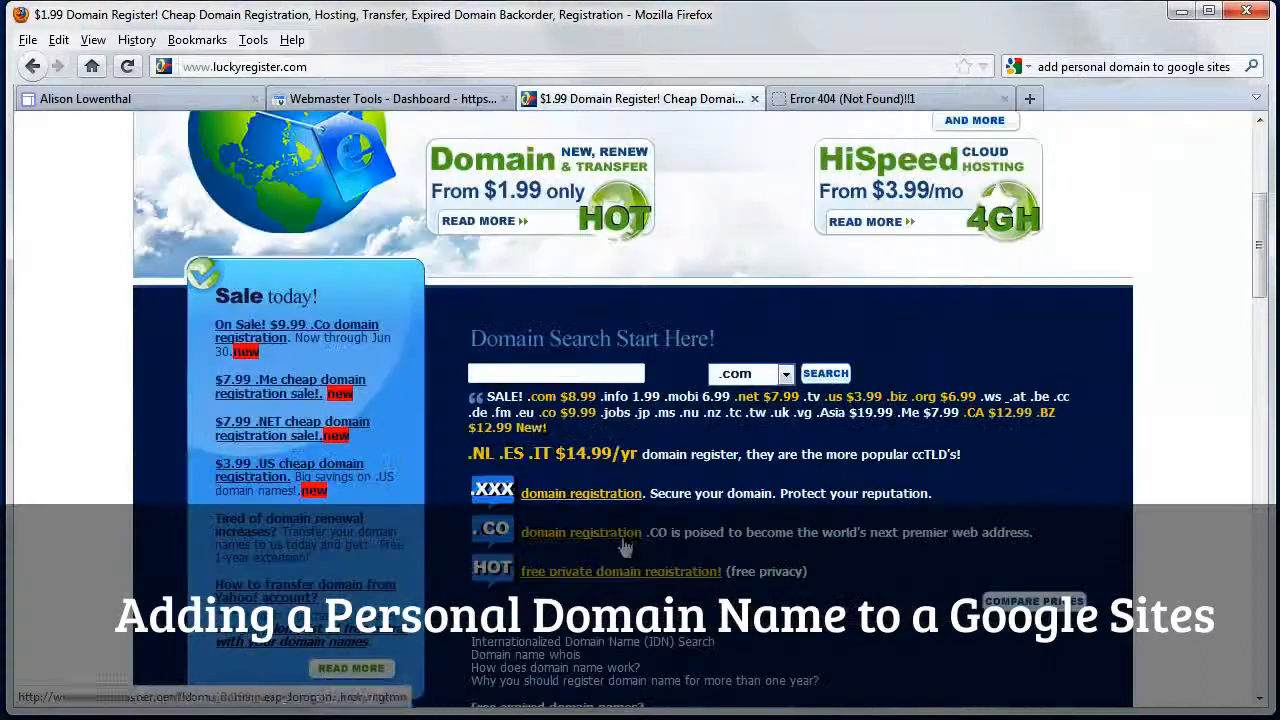
{"action": "left_click", "coordinate": [560, 373]}
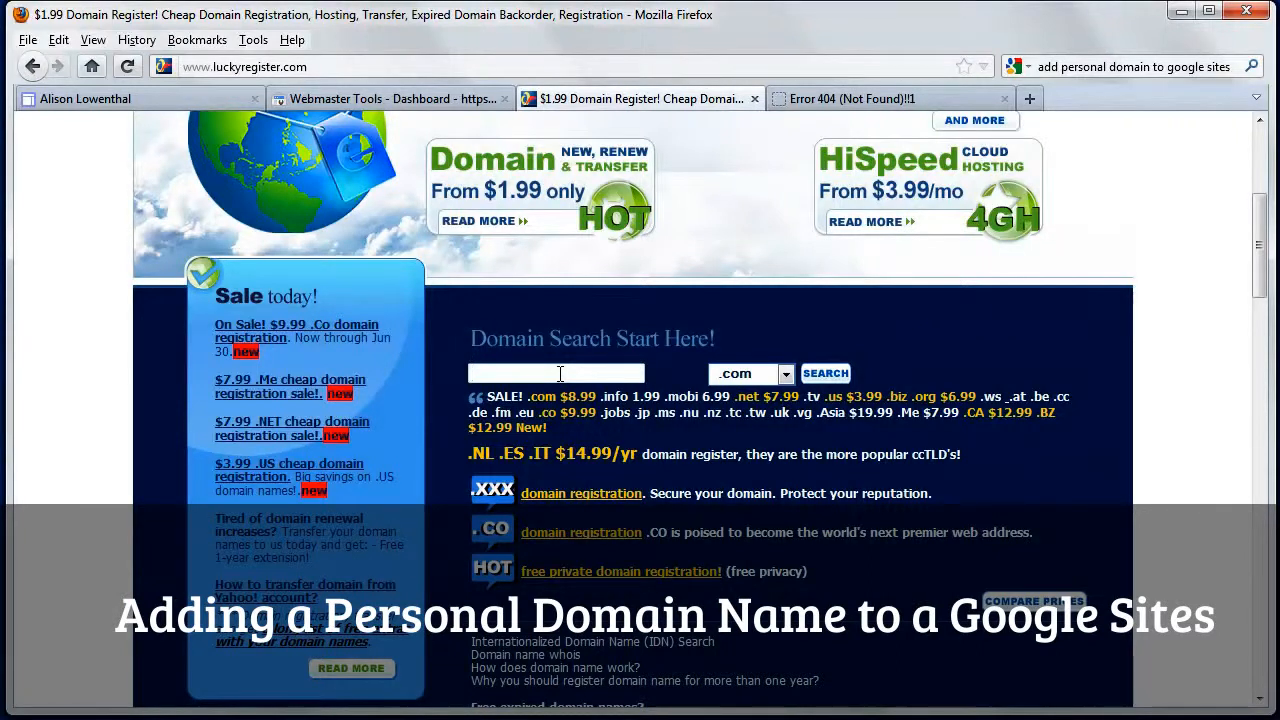
{"action": "type", "text": "dar"}
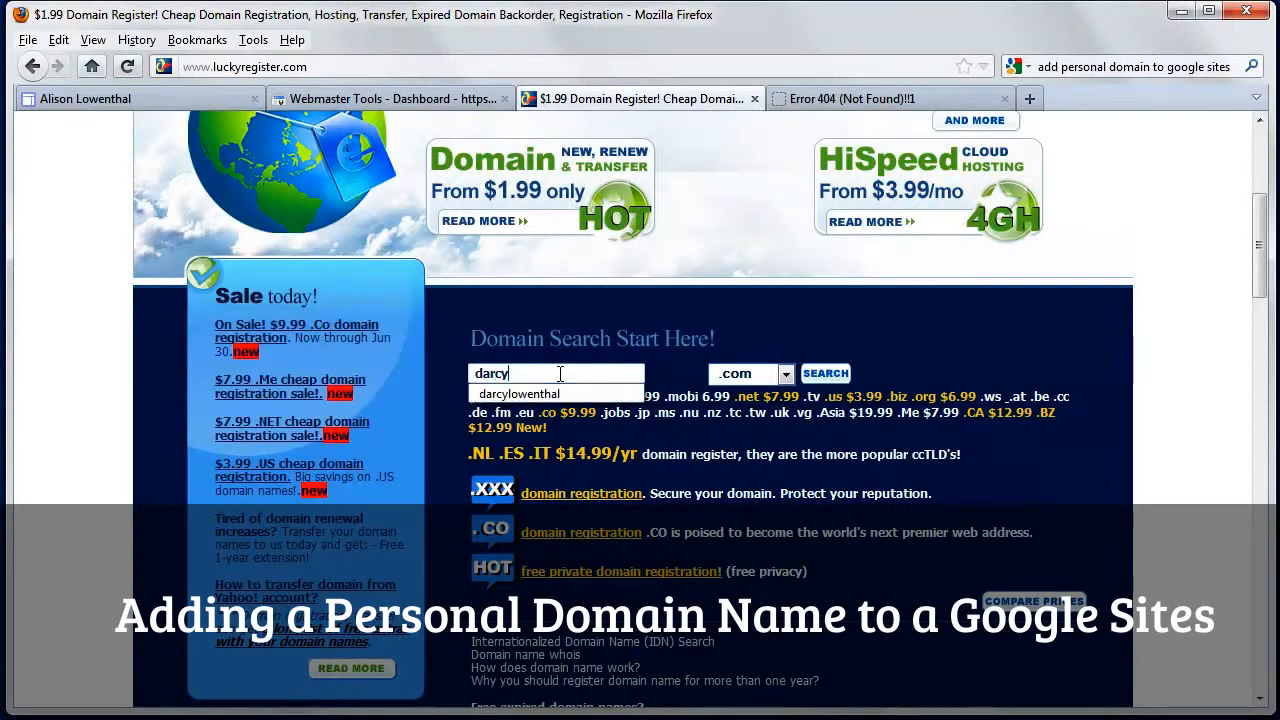
{"action": "type", "text": "cy"}
{"action": "key", "text": "Down"}
{"action": "key", "text": "Return"}
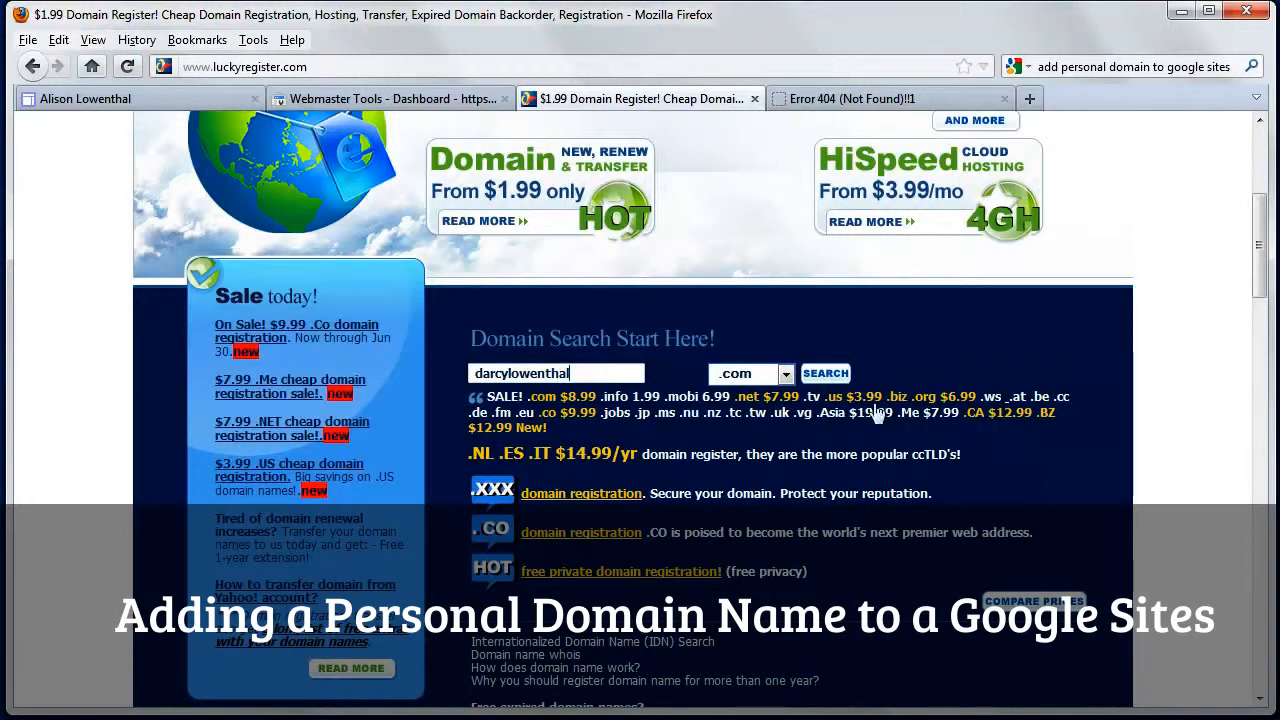
{"action": "left_click", "coordinate": [845, 377]}
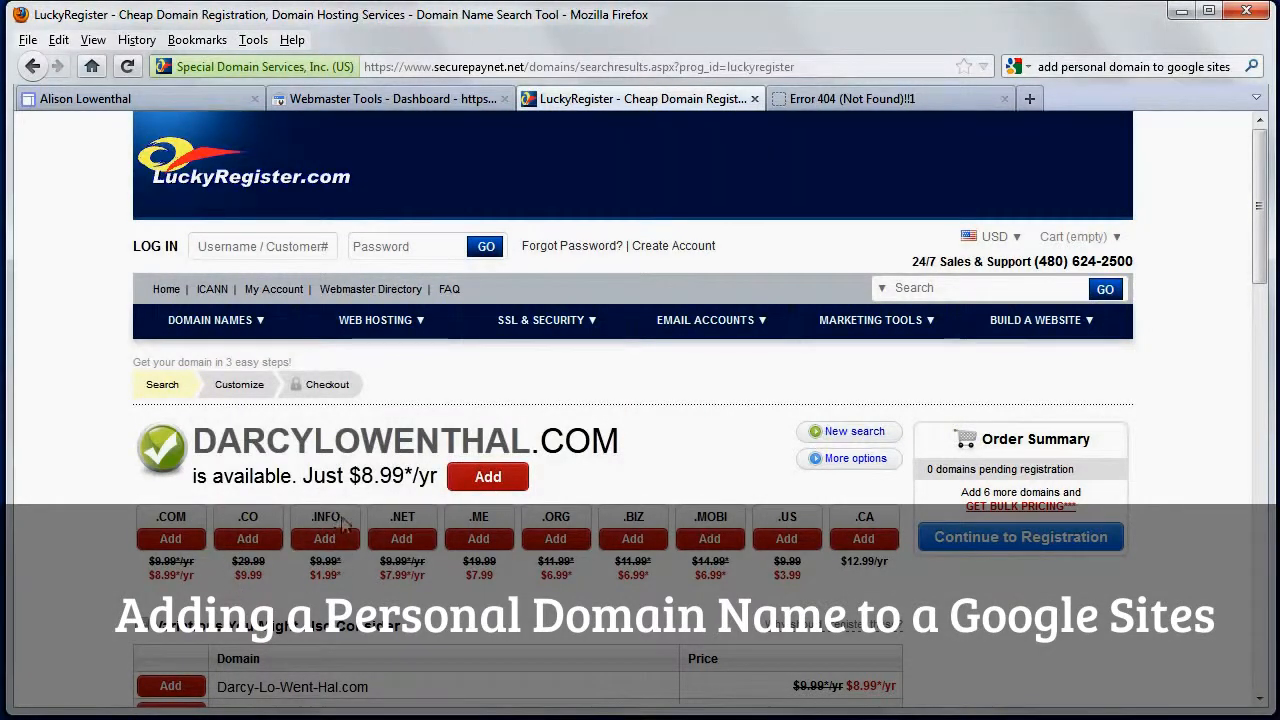
{"action": "left_click_drag", "start_coordinate": [802, 575], "coordinate": [762, 582]}
{"action": "left_click", "coordinate": [763, 582]}
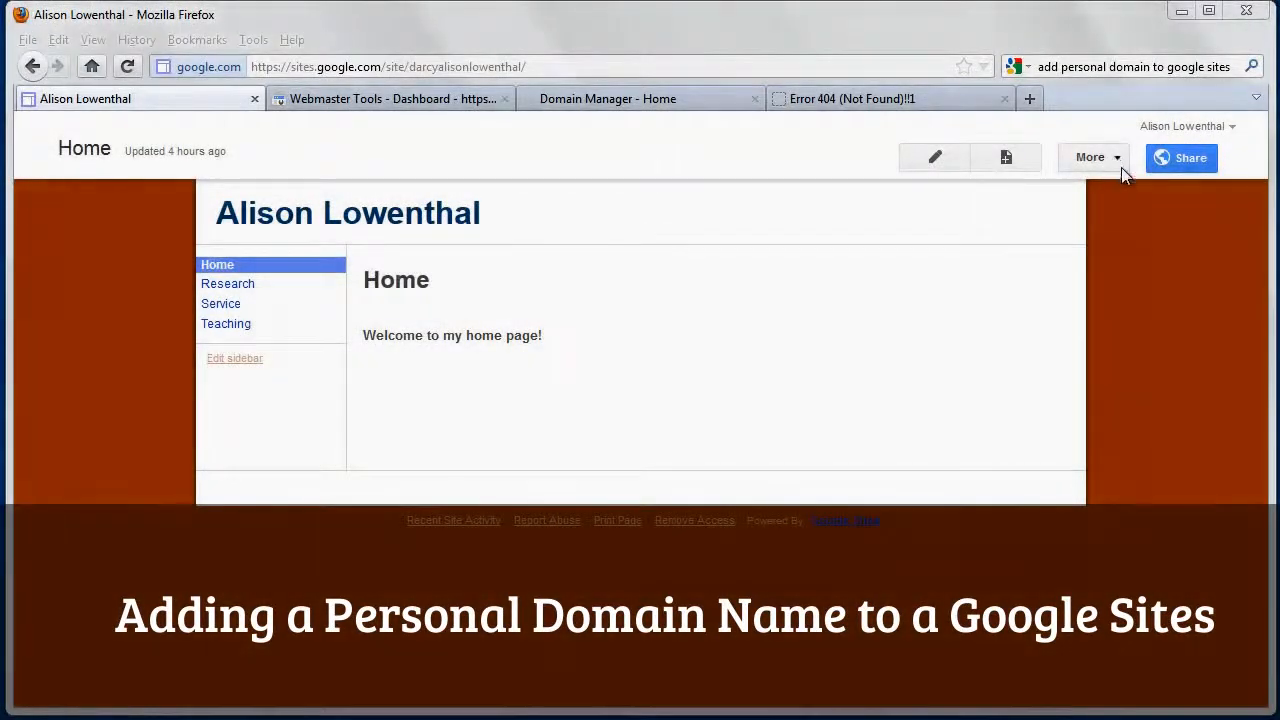
In the site's Web Address settings, add the owner's personal www .com domain as a web address.
{"action": "left_click", "coordinate": [1117, 160]}
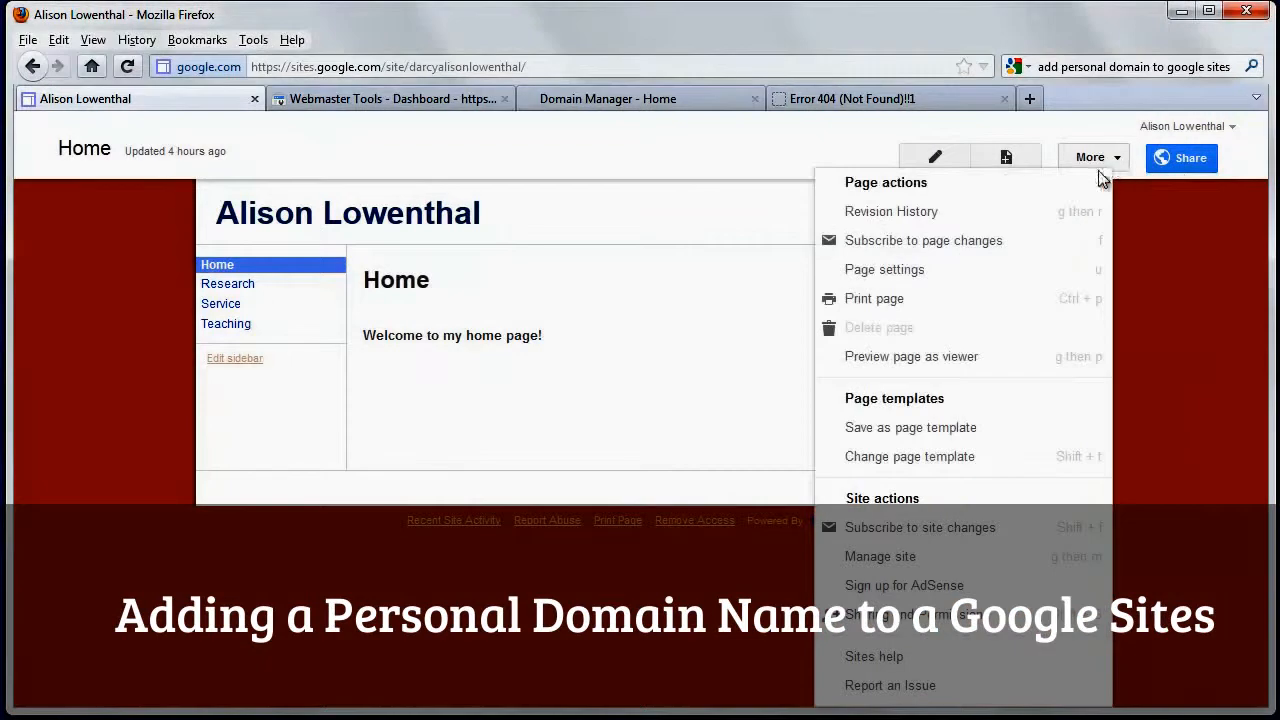
{"action": "left_click", "coordinate": [899, 558]}
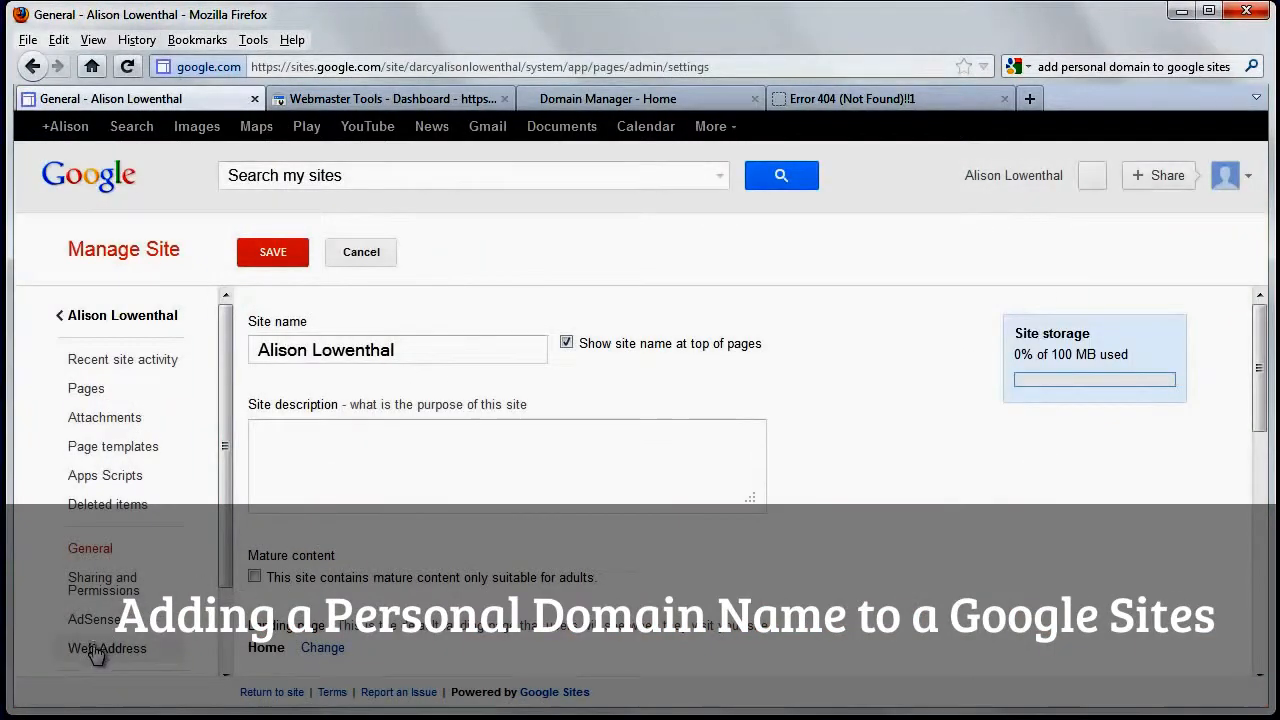
{"action": "left_click", "coordinate": [100, 648]}
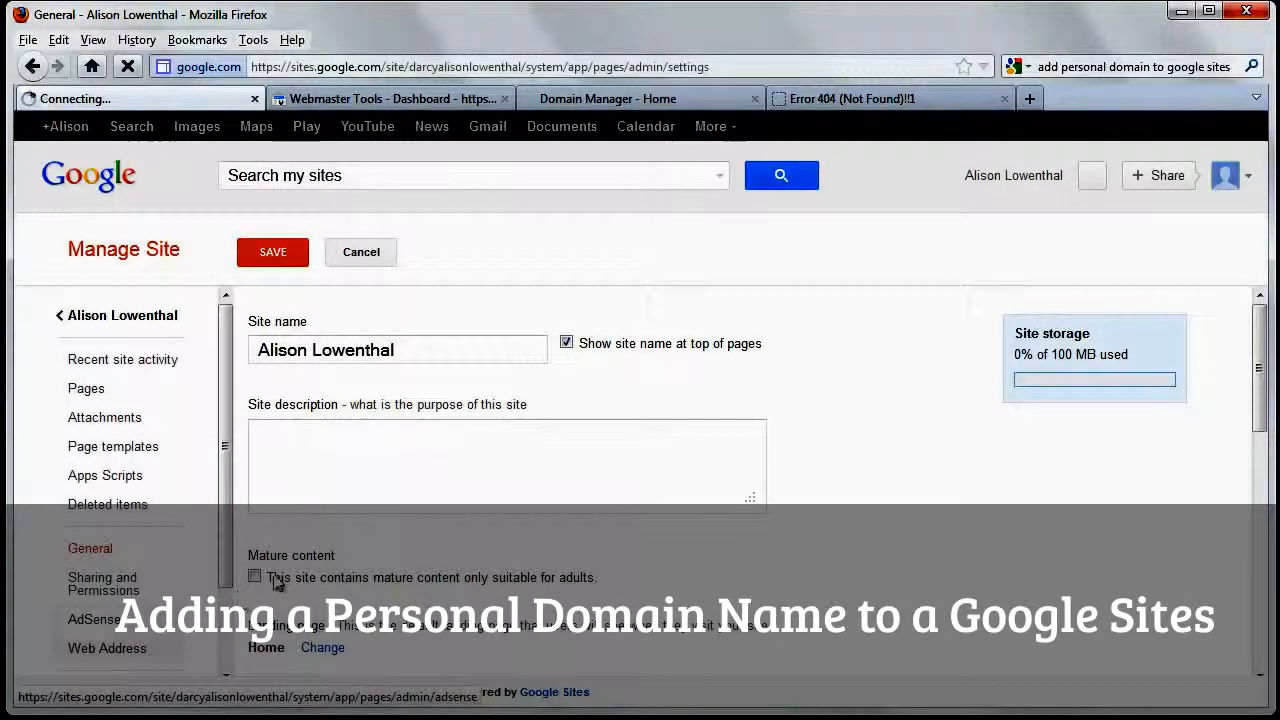
{"action": "left_click", "coordinate": [300, 484]}
{"action": "type", "text": "w"}
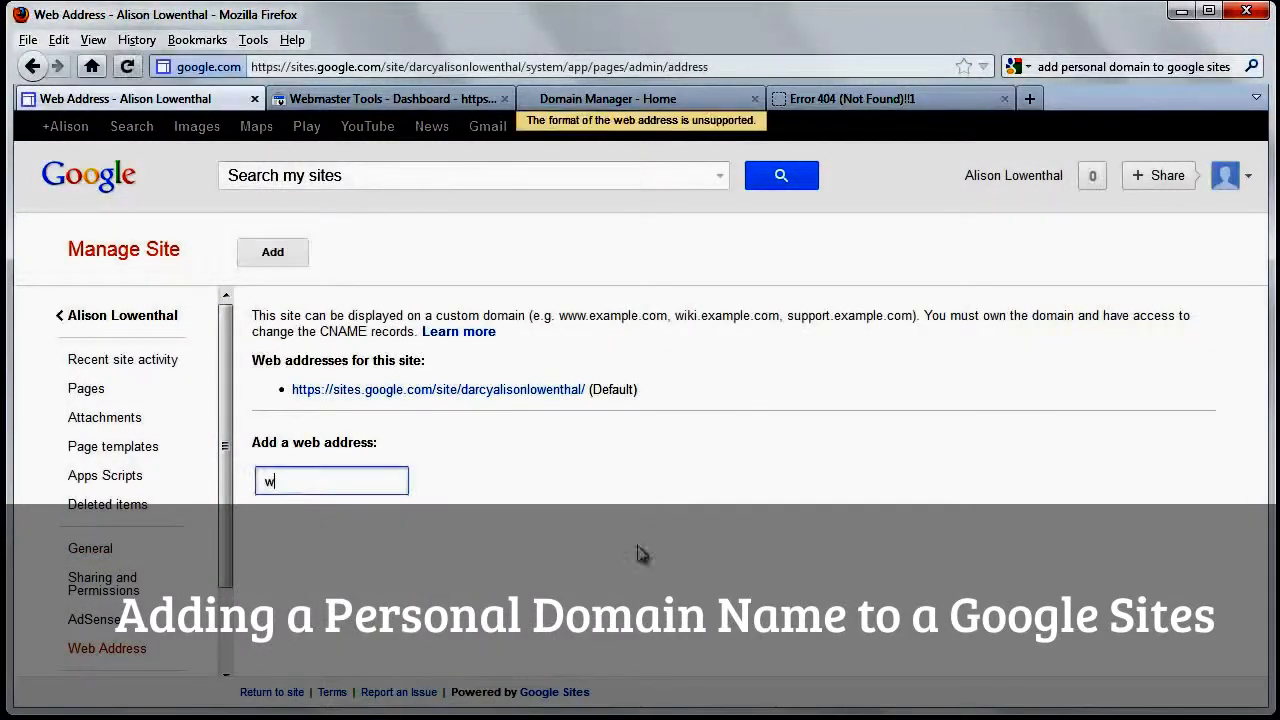
{"action": "type", "text": "ww.alisonlowenthal.co"}
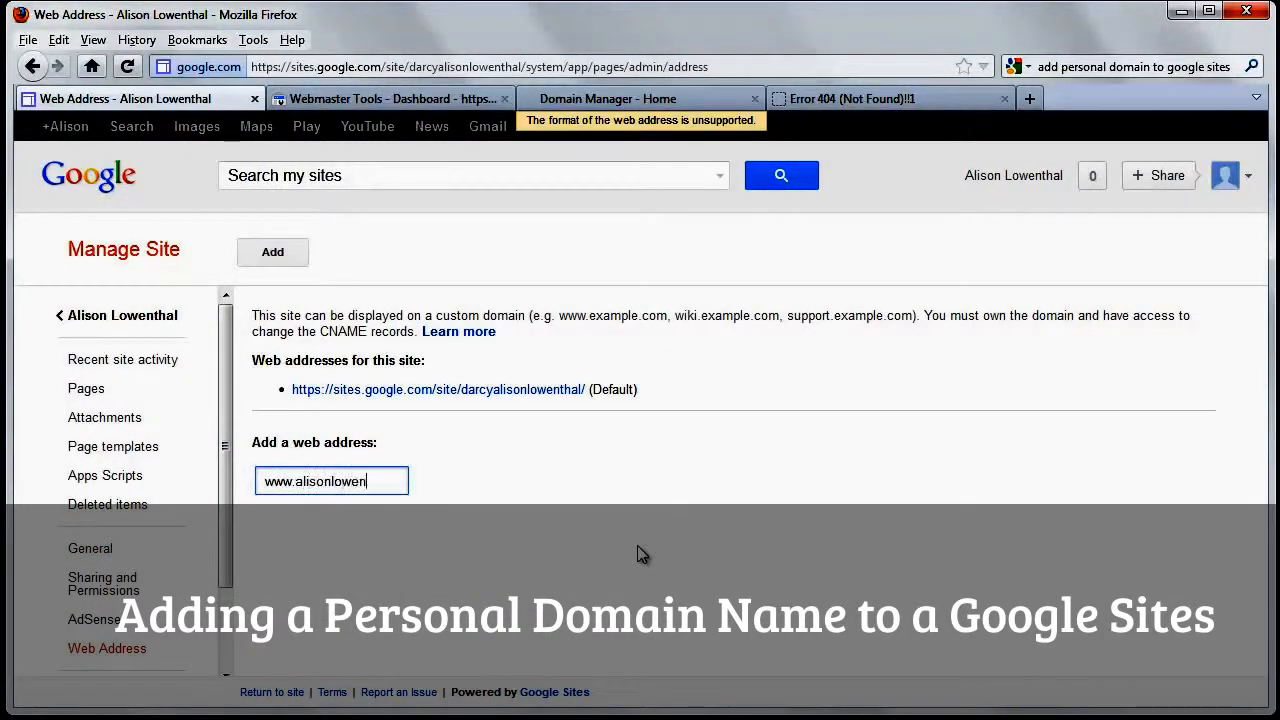
{"action": "type", "text": "m"}
{"action": "left_click", "coordinate": [290, 257]}
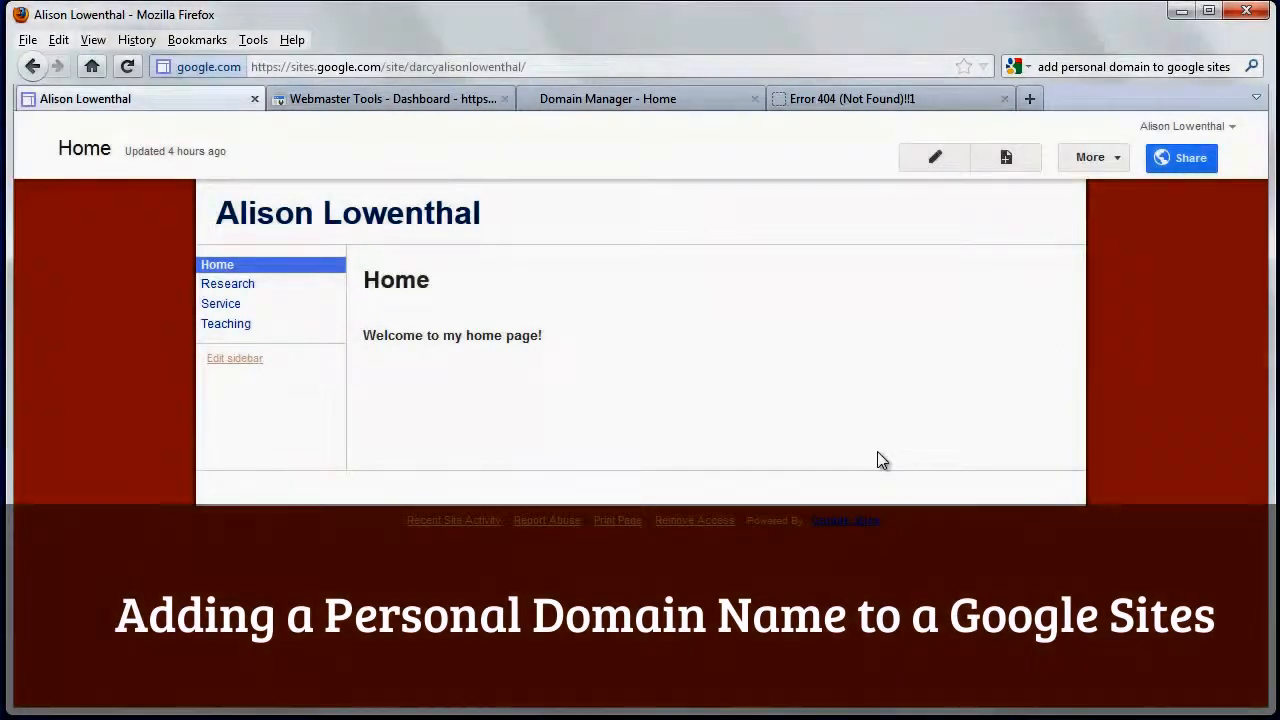
Open the site's general management settings at the Google Webmaster Tools section with the verification meta tag field.
{"action": "left_click", "coordinate": [1116, 159]}
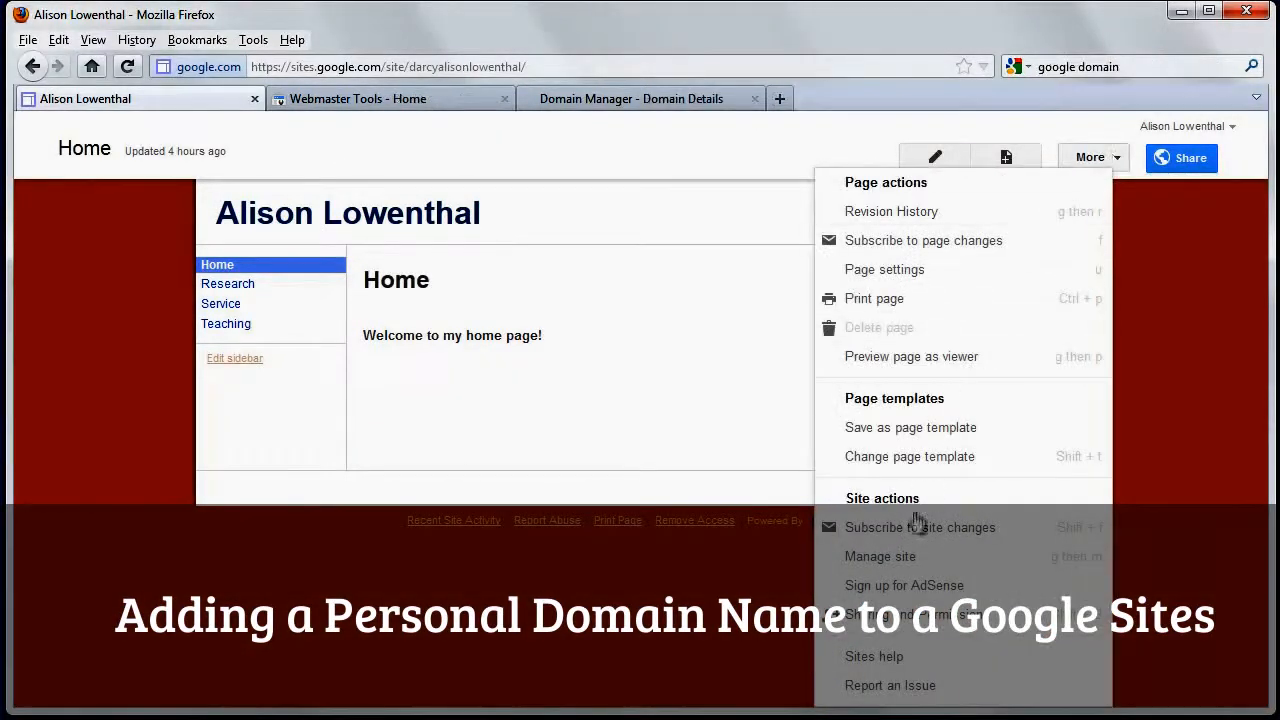
{"action": "left_click", "coordinate": [897, 556]}
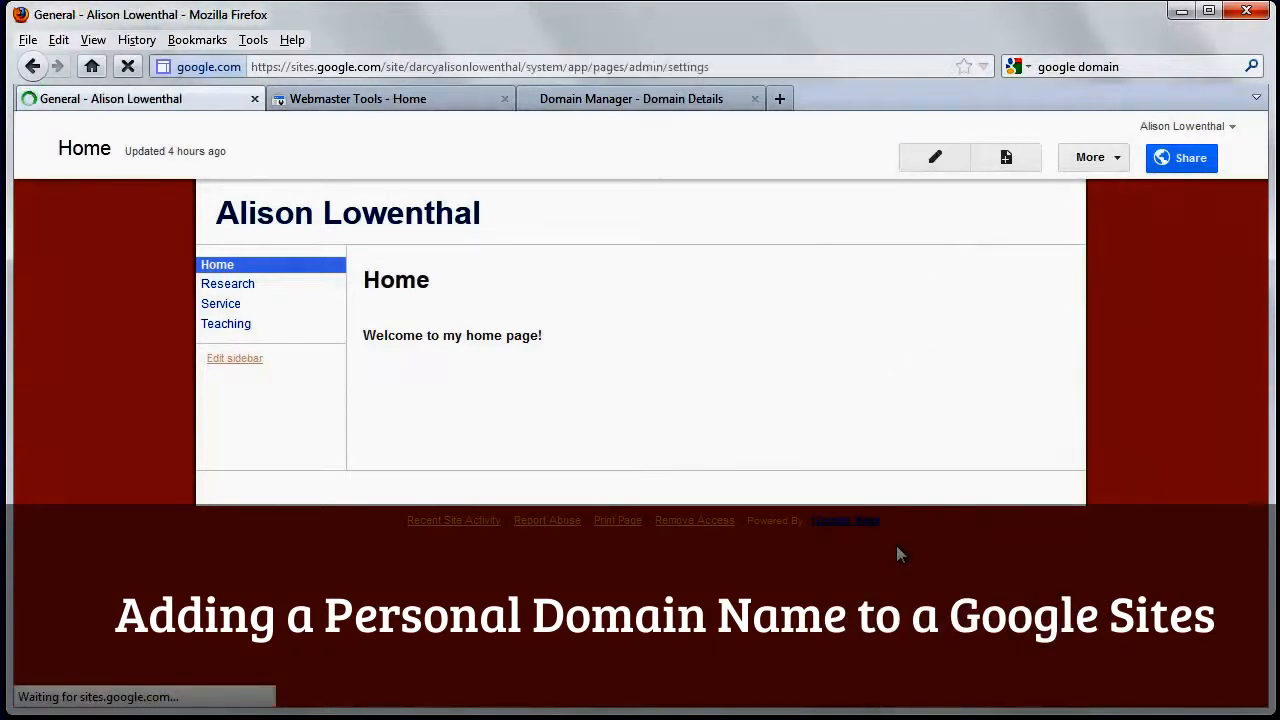
{"action": "scroll", "coordinate": [736, 555], "scroll_direction": "down", "scroll_amount": 5}
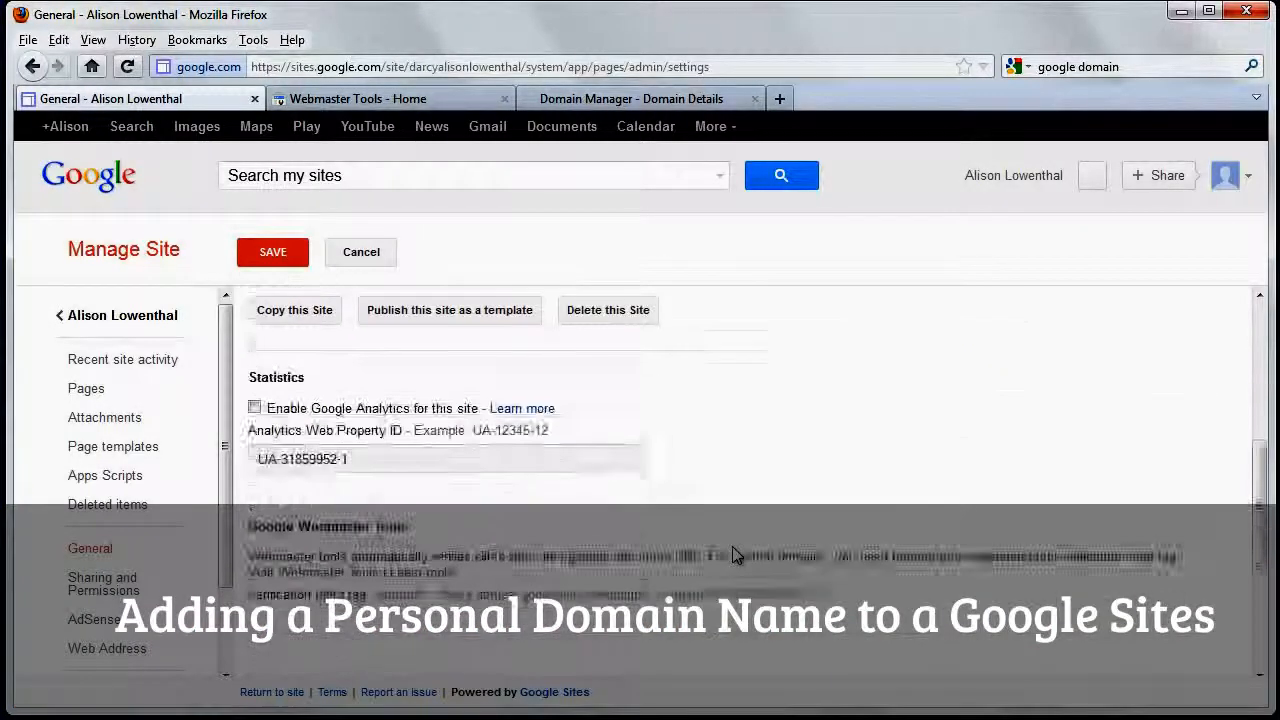
{"action": "scroll", "coordinate": [736, 555], "scroll_direction": "down", "scroll_amount": 3}
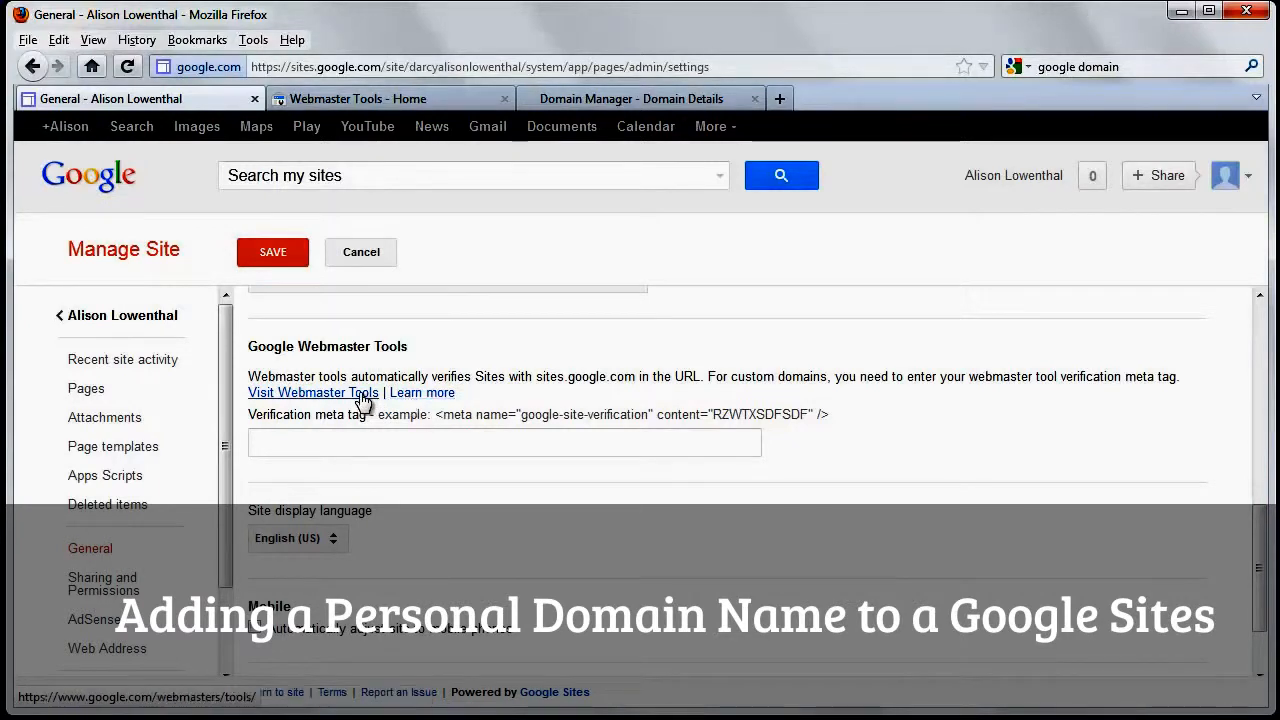
{"action": "right_click", "coordinate": [361, 396]}
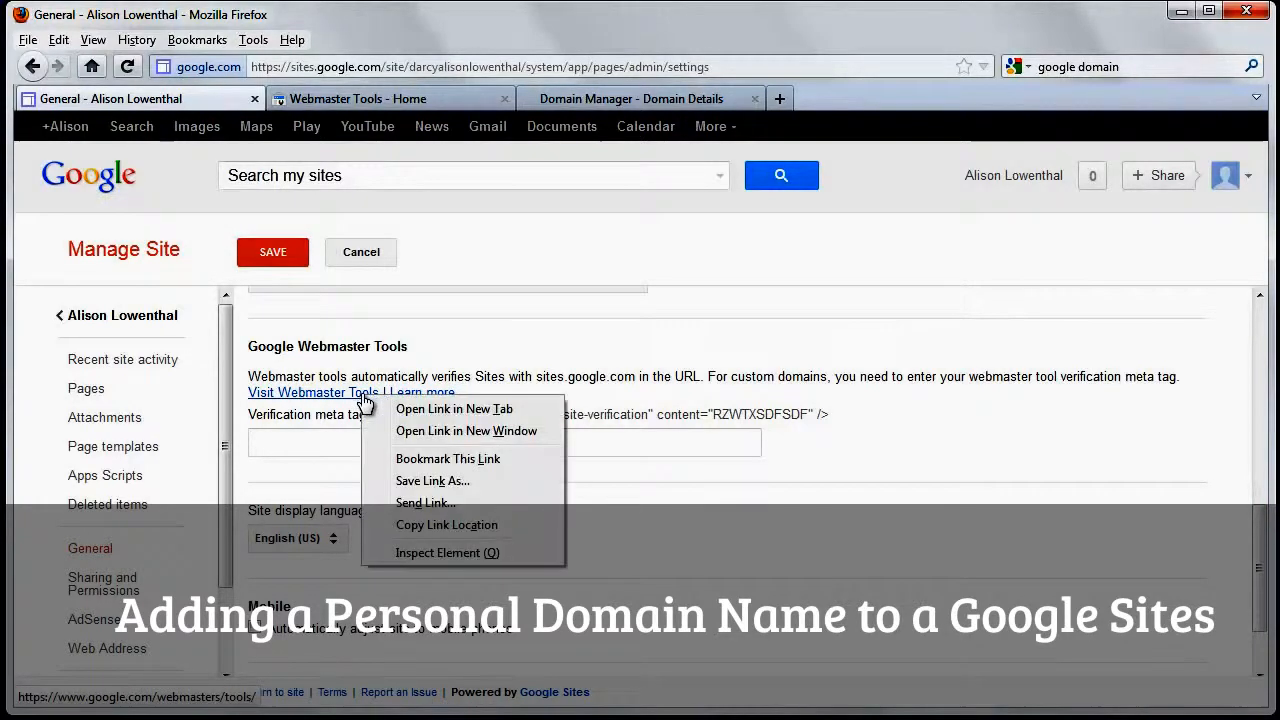
{"action": "left_click", "coordinate": [380, 98]}
{"action": "left_click", "coordinate": [174, 100]}
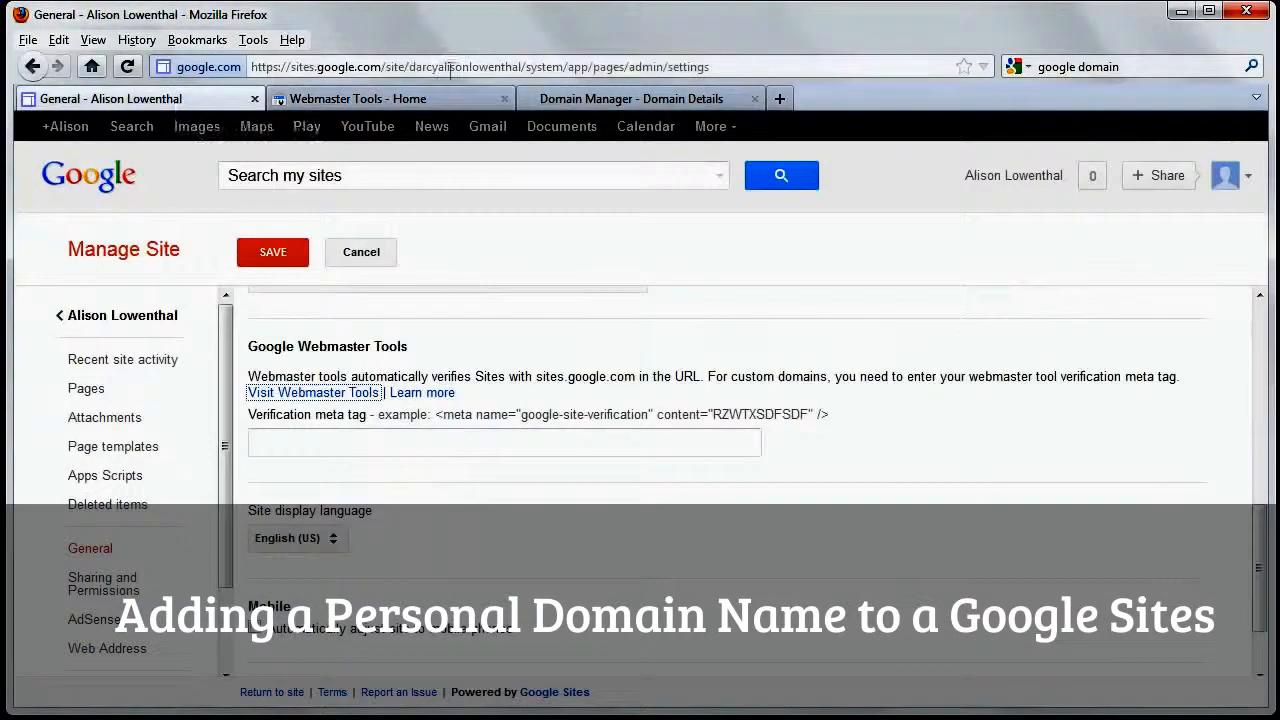
{"action": "left_click_drag", "start_coordinate": [520, 66], "coordinate": [422, 66]}
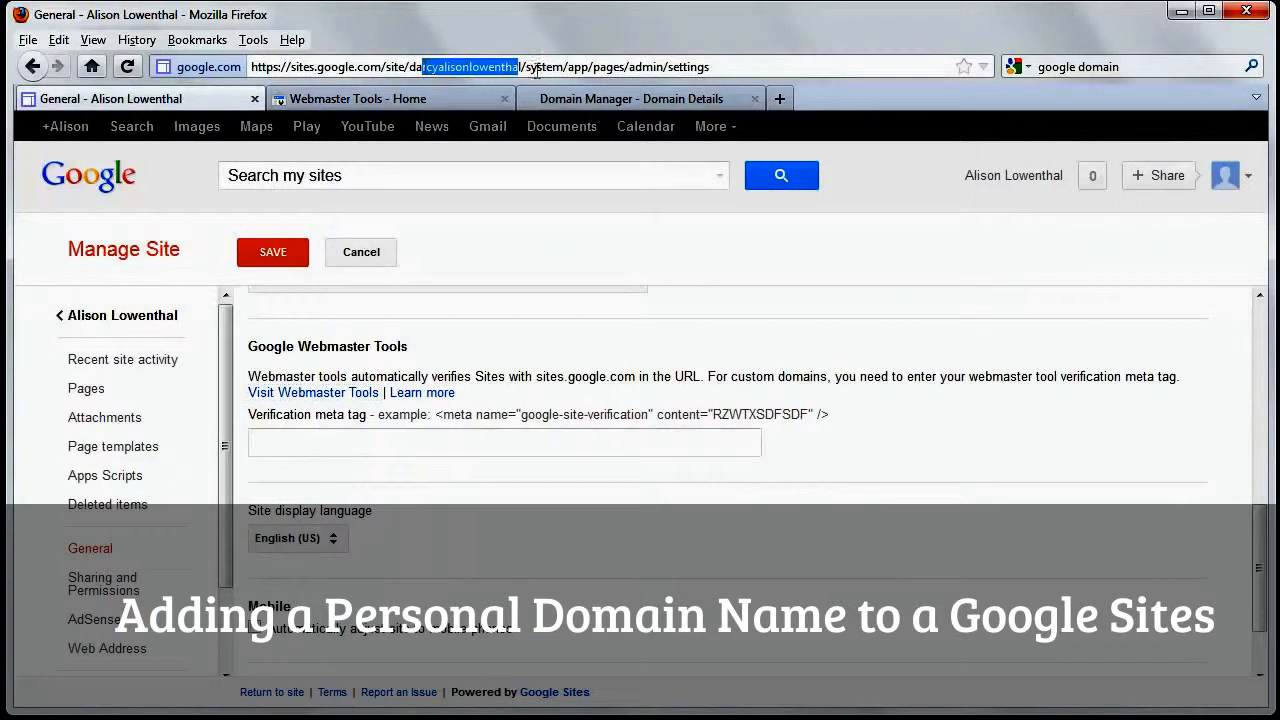
{"action": "left_click_drag", "start_coordinate": [520, 66], "coordinate": [250, 66]}
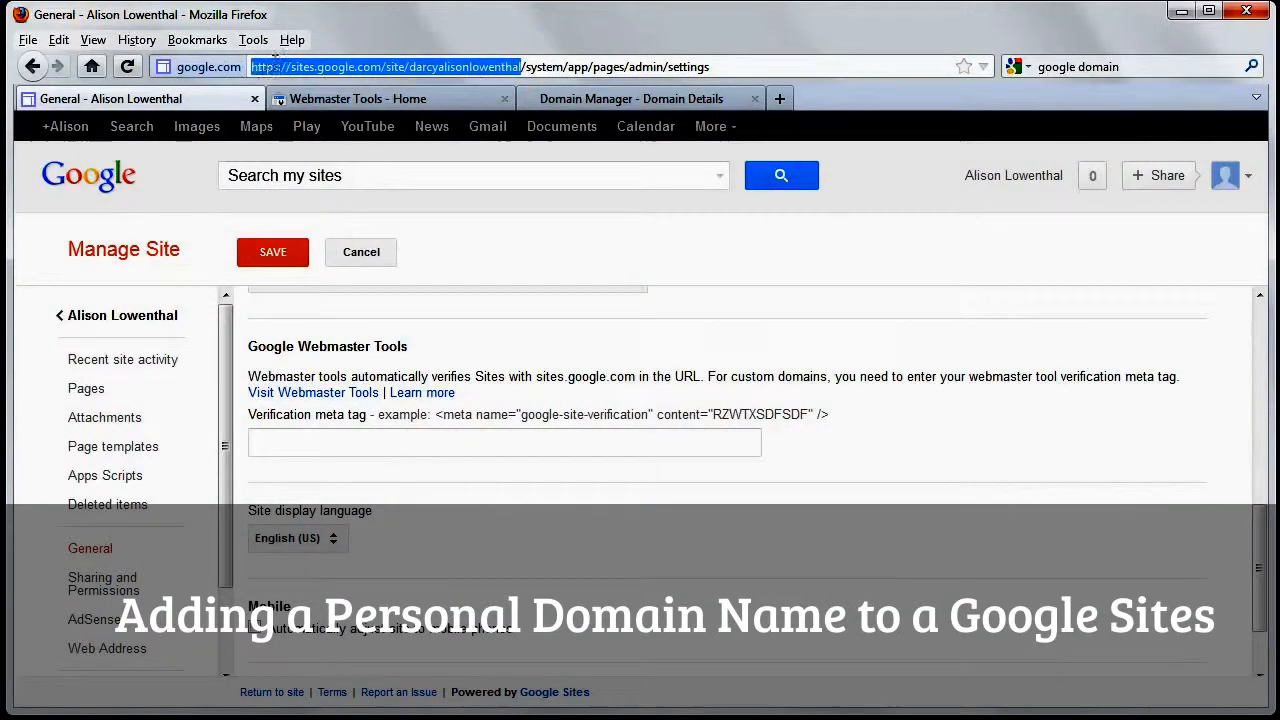
{"action": "right_click", "coordinate": [270, 64]}
{"action": "left_click", "coordinate": [322, 129]}
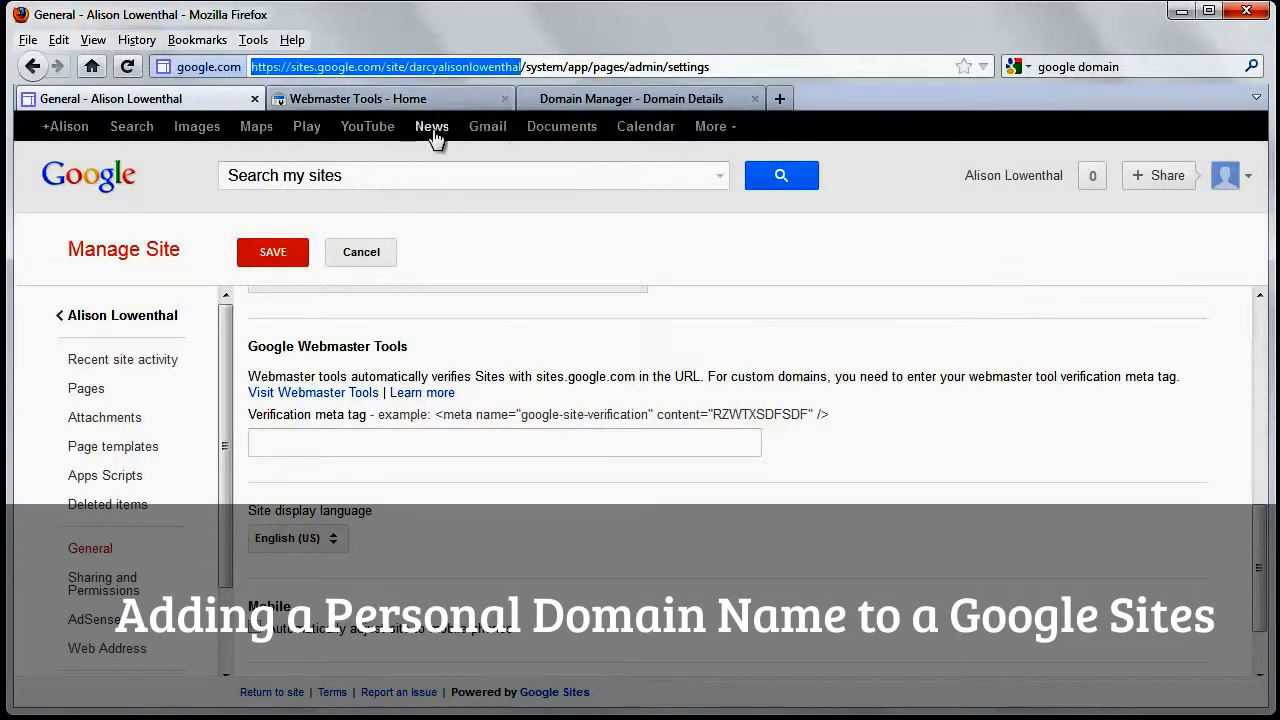
Copy the full address of the site's home page, and return to the site's general settings.
{"action": "left_click", "coordinate": [45, 65]}
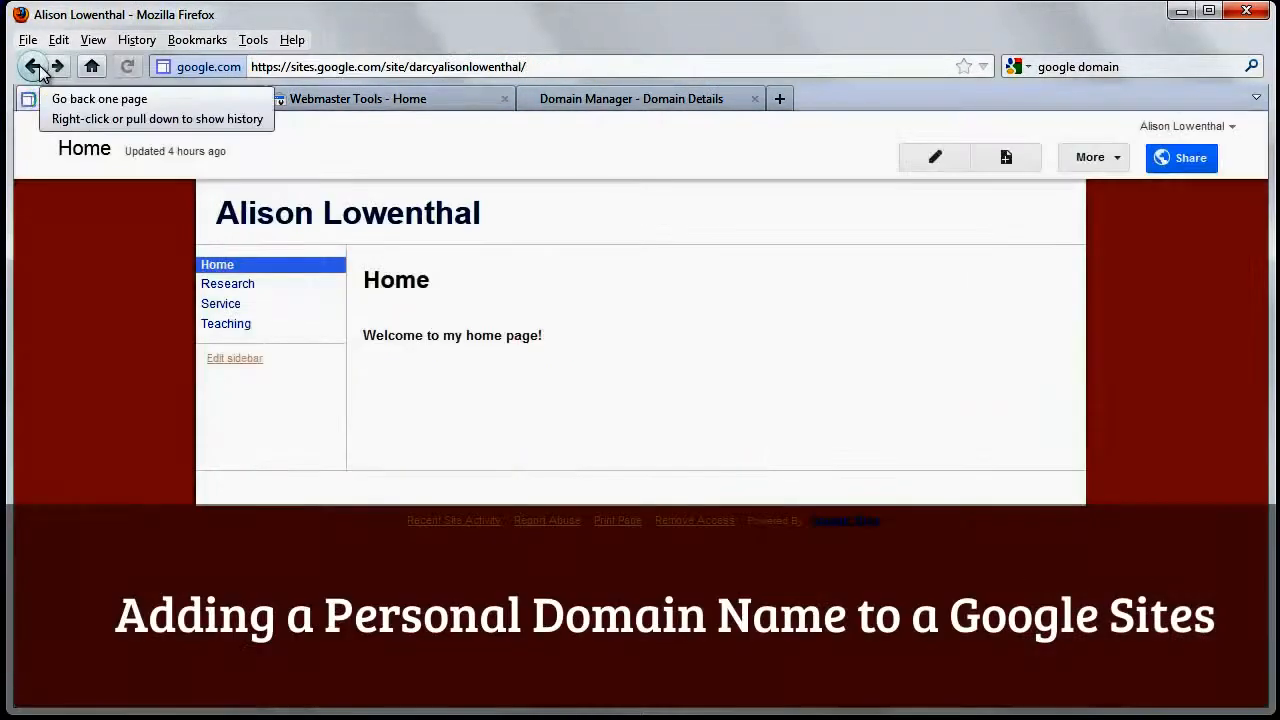
{"action": "right_click", "coordinate": [298, 67]}
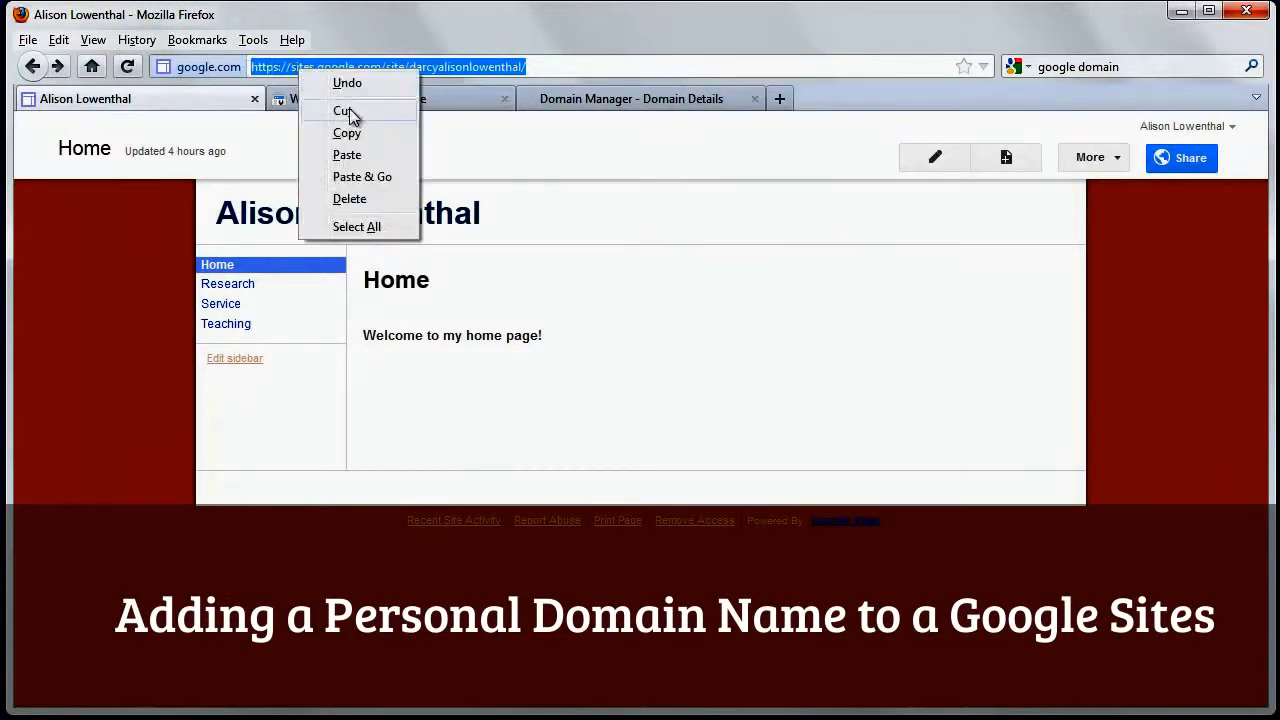
{"action": "left_click", "coordinate": [349, 132]}
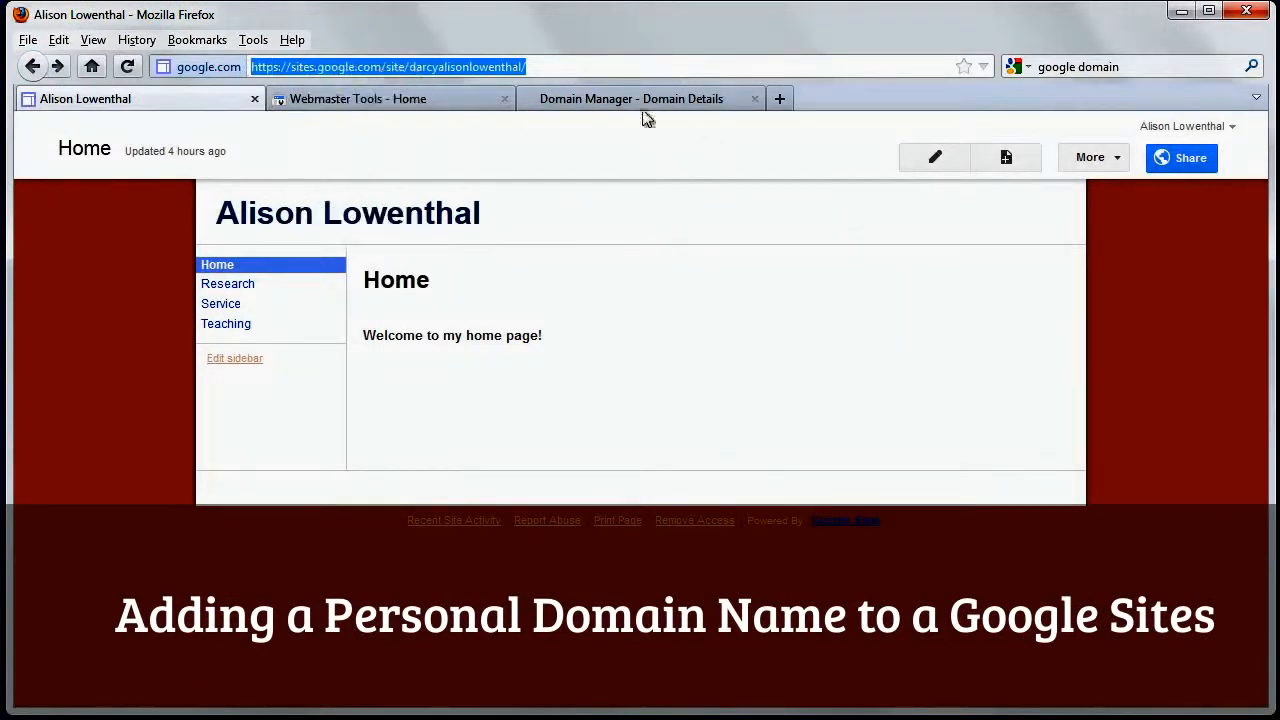
{"action": "left_click", "coordinate": [58, 66]}
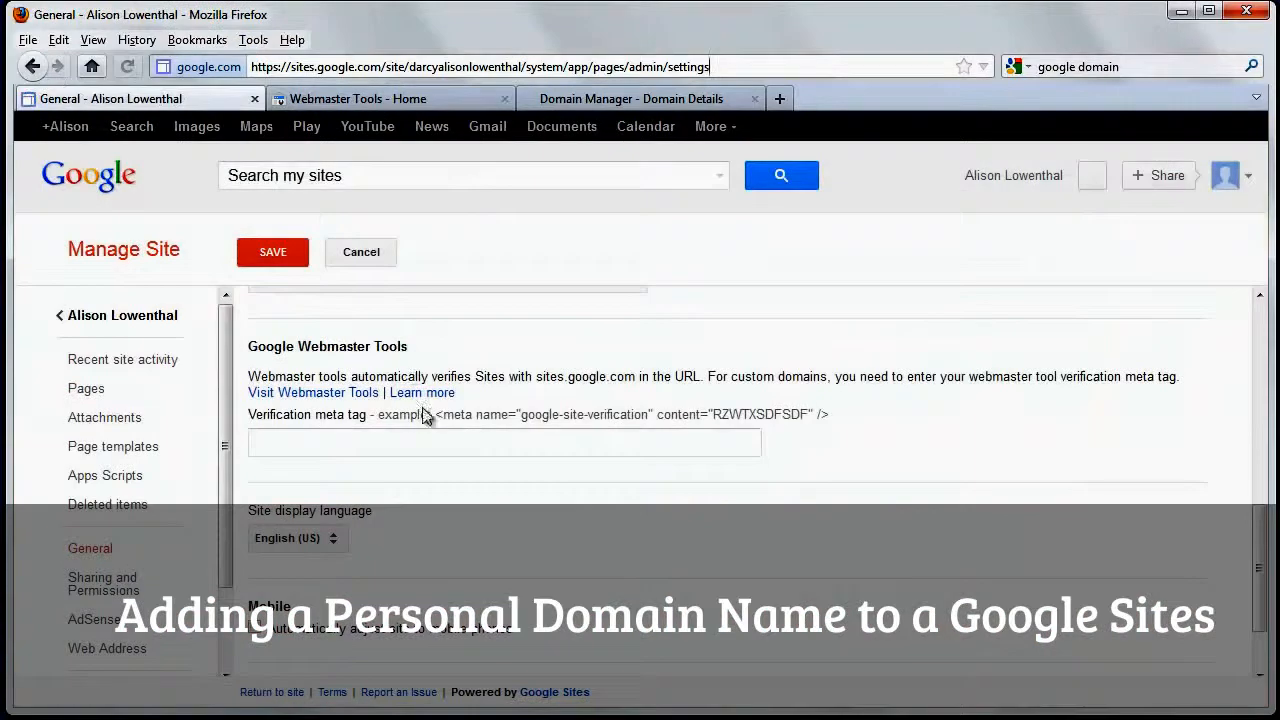
Add a site in Webmaster Tools using the copied home page URL and continue to ownership verification.
{"action": "left_click", "coordinate": [365, 101]}
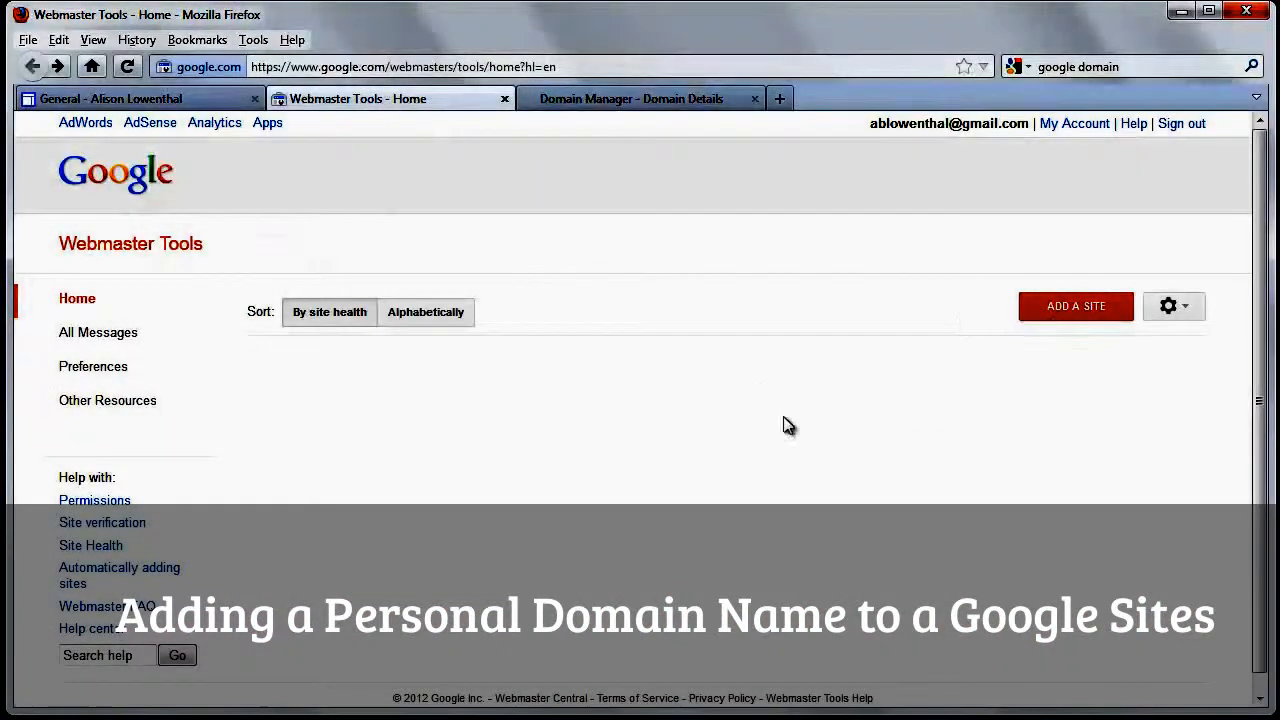
{"action": "left_click", "coordinate": [1090, 312]}
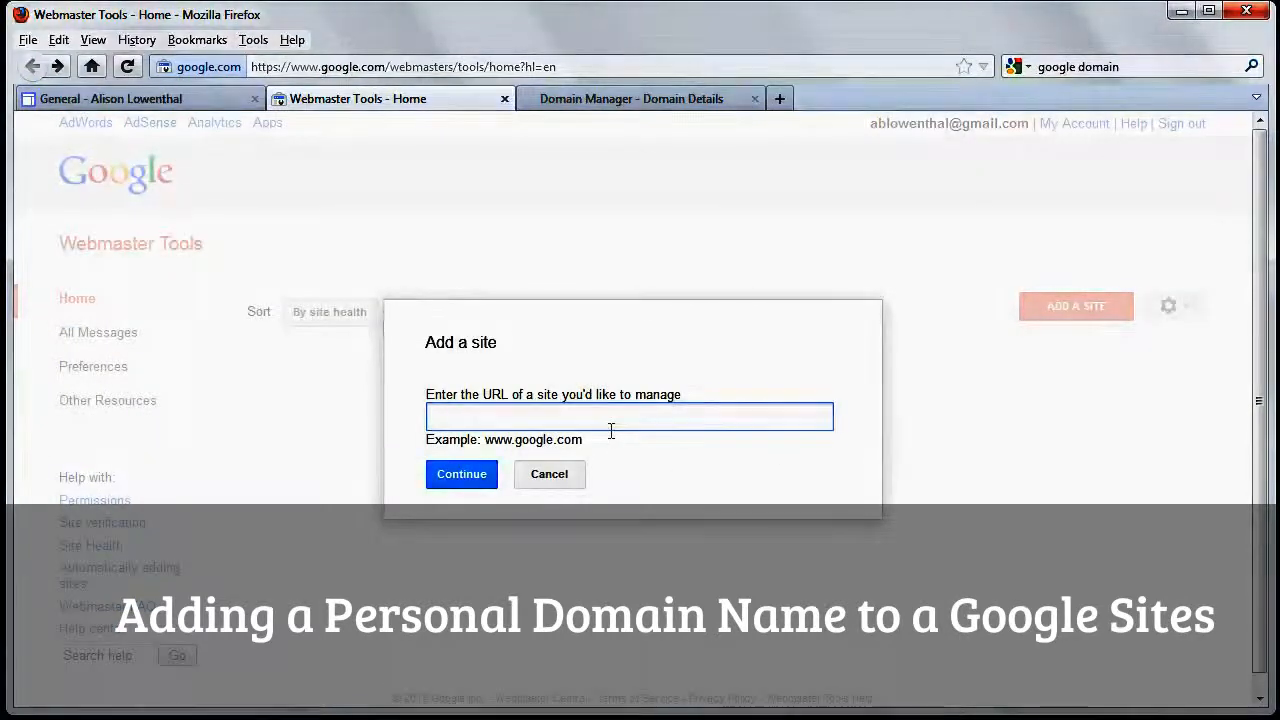
{"action": "key", "text": "ctrl+v"}
{"action": "left_click", "coordinate": [463, 476]}
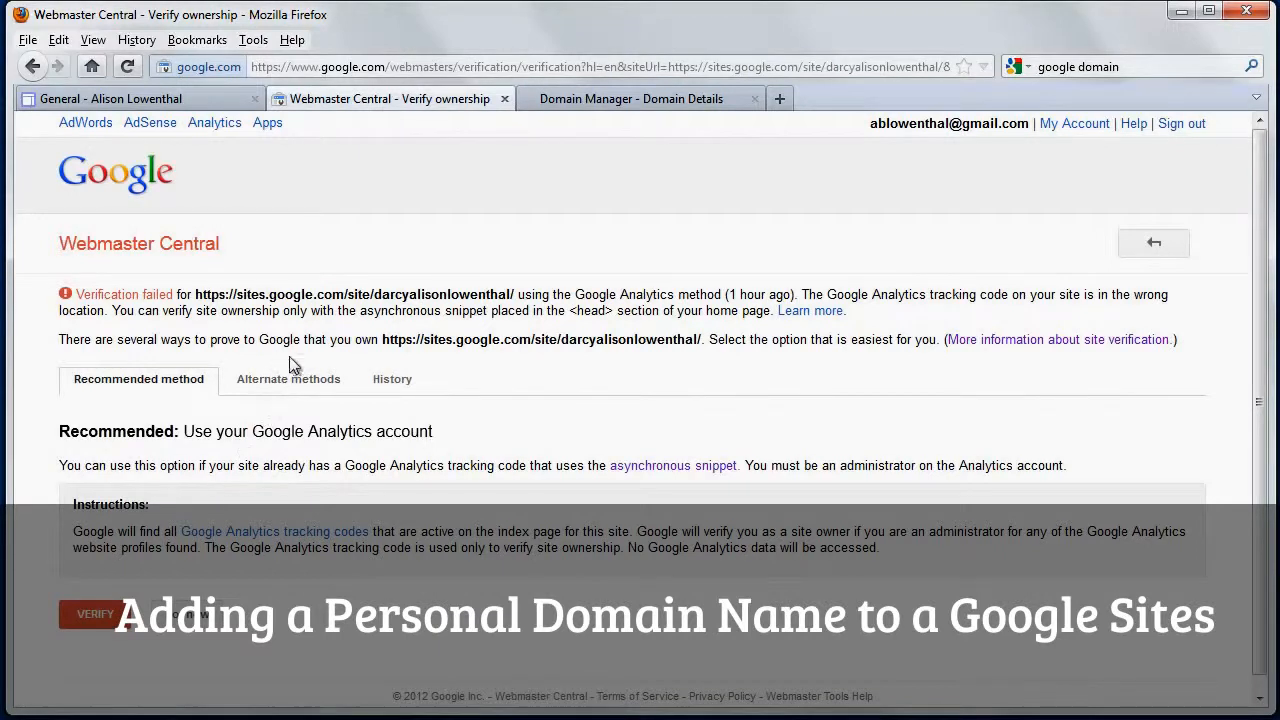
Choose the alternate verification method that adds a meta tag to the site's home page, and copy the supplied meta tag.
{"action": "left_click", "coordinate": [318, 380]}
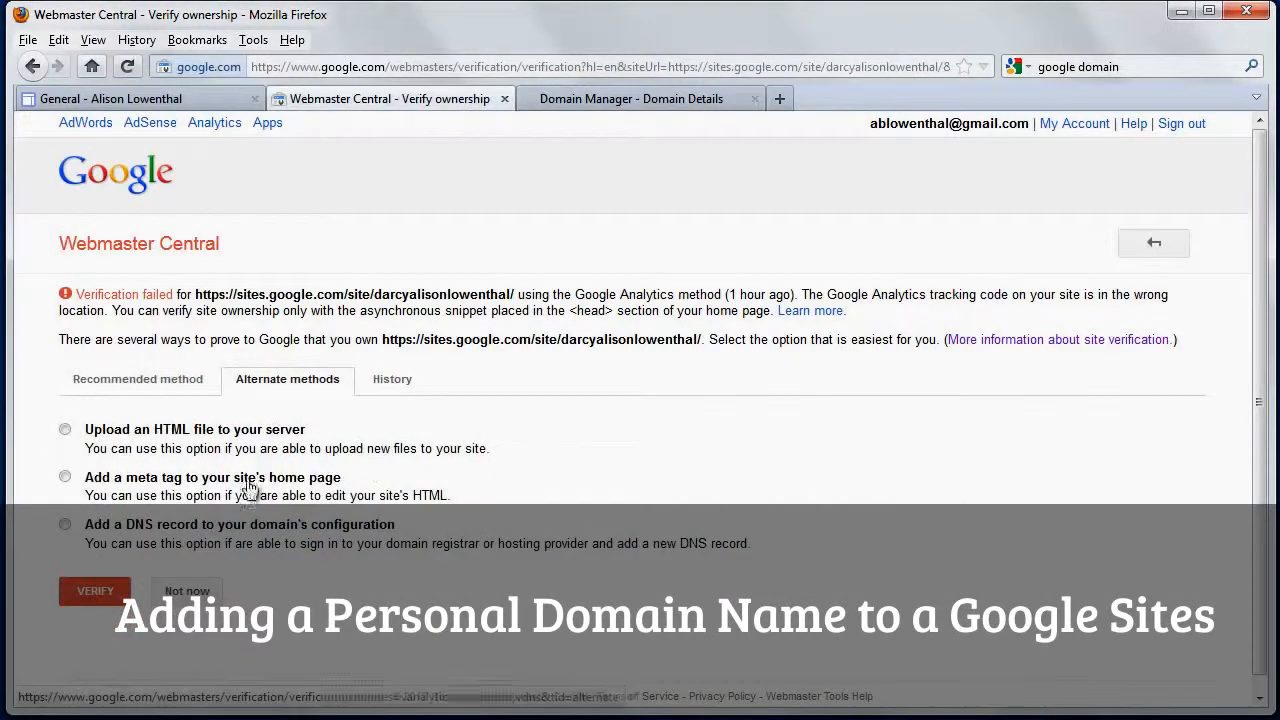
{"action": "left_click", "coordinate": [65, 479]}
{"action": "left_click", "coordinate": [65, 478]}
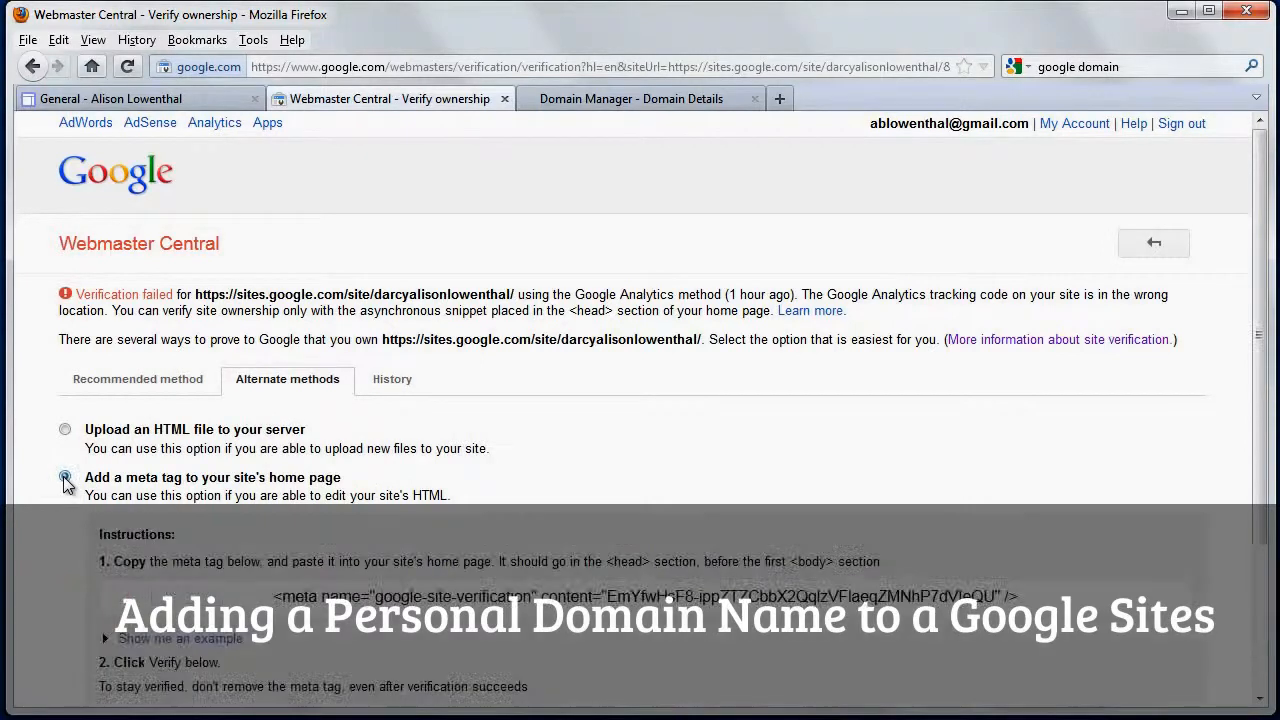
{"action": "left_click_drag", "start_coordinate": [272, 597], "coordinate": [1030, 600]}
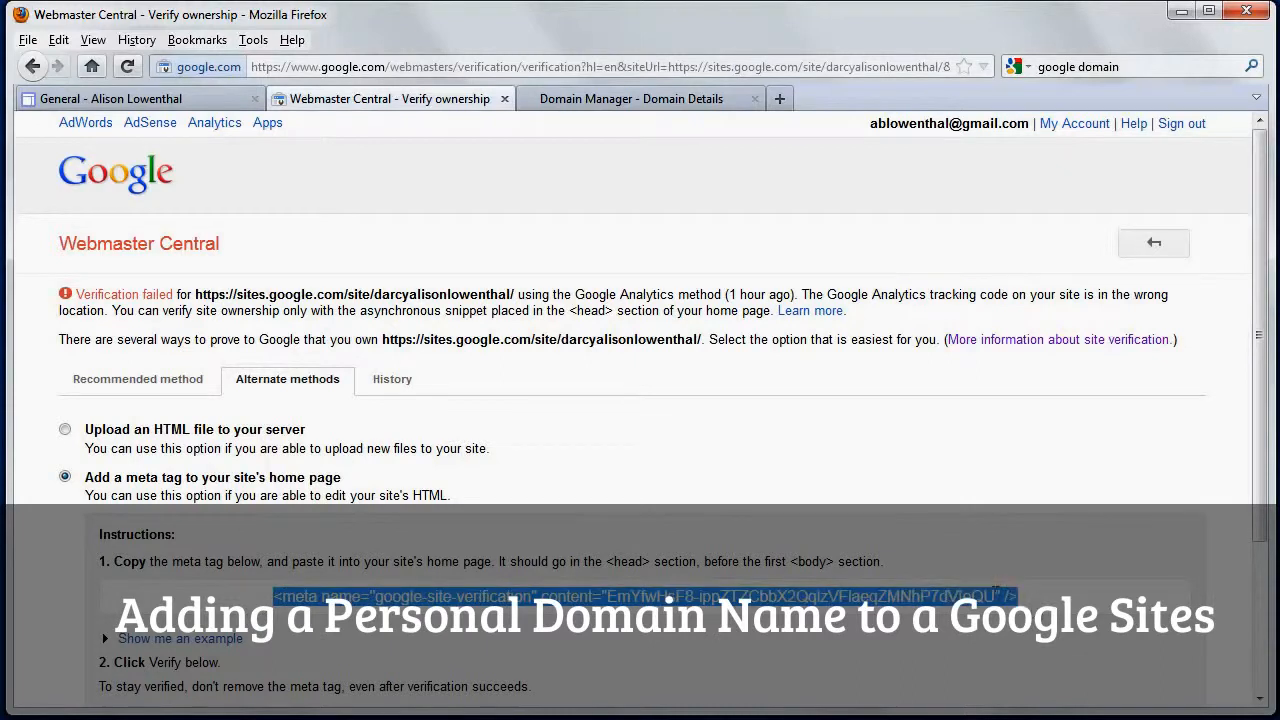
{"action": "right_click", "coordinate": [996, 594]}
{"action": "left_click", "coordinate": [1046, 617]}
Paste the copied verification meta tag into the Google Webmaster Tools field of the site's general settings and save the settings.
{"action": "left_click", "coordinate": [172, 101]}
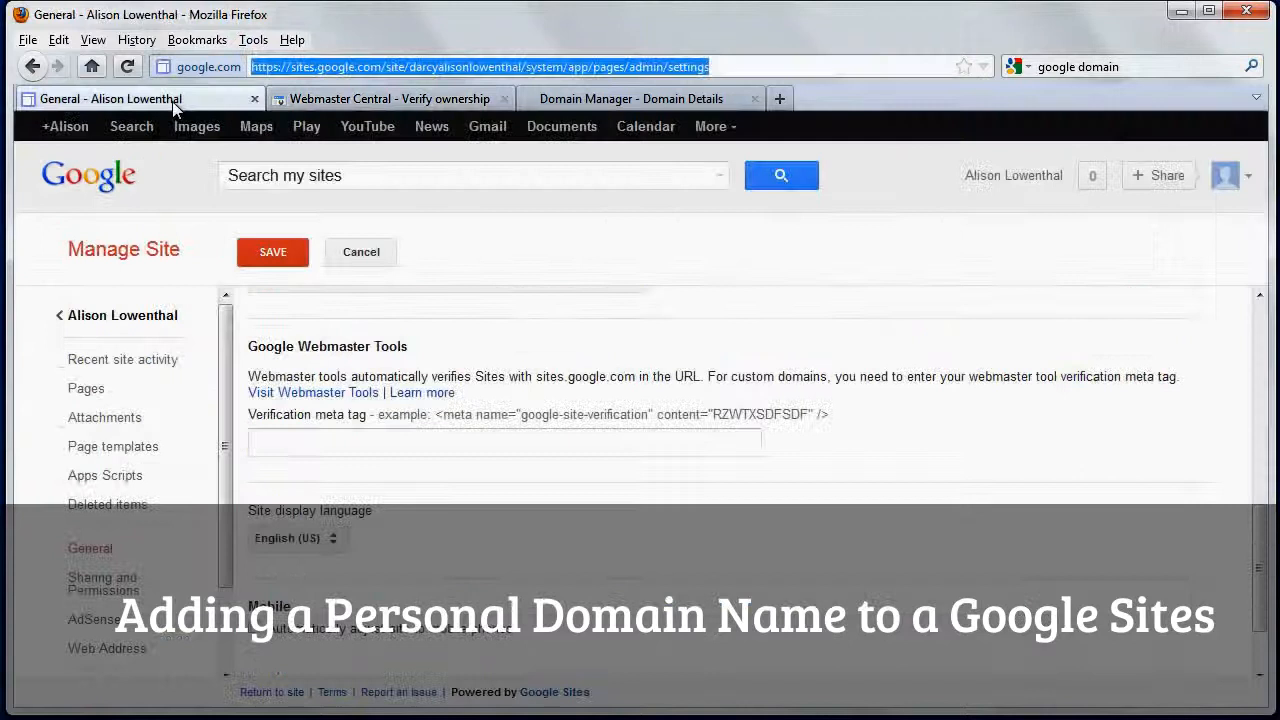
{"action": "left_click", "coordinate": [334, 444]}
{"action": "right_click", "coordinate": [334, 444]}
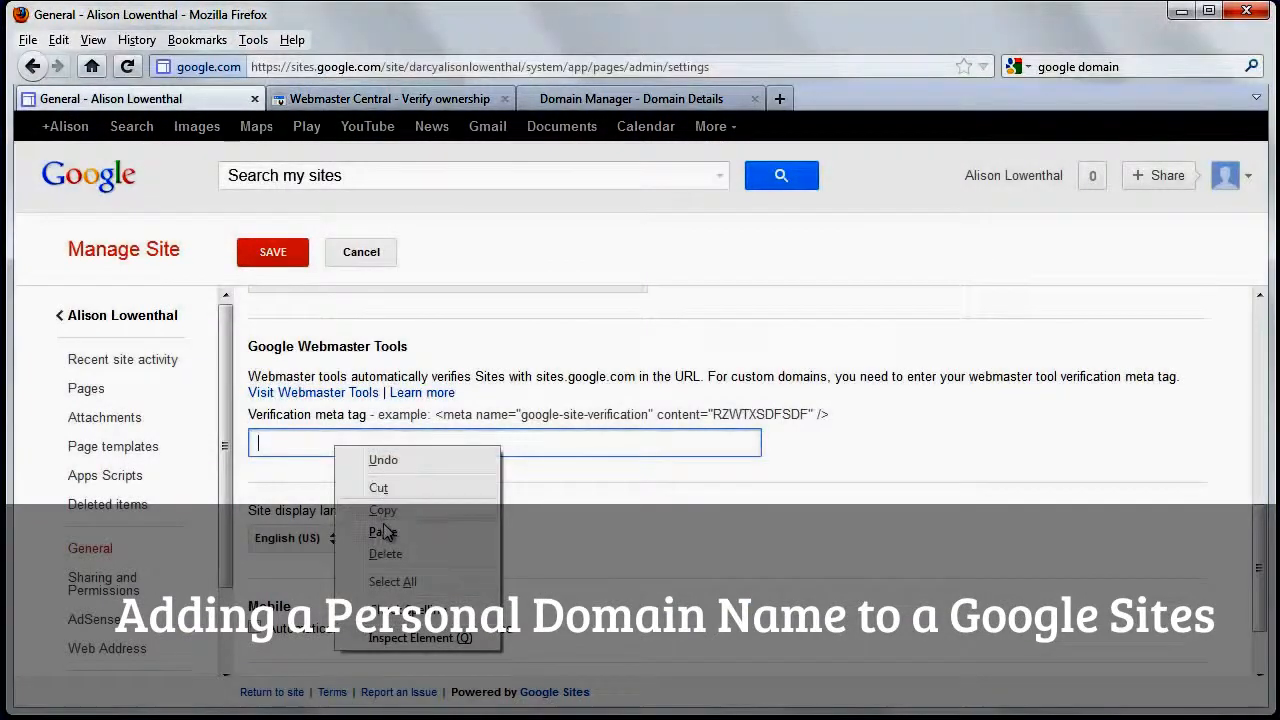
{"action": "left_click", "coordinate": [385, 530]}
{"action": "left_click", "coordinate": [272, 252]}
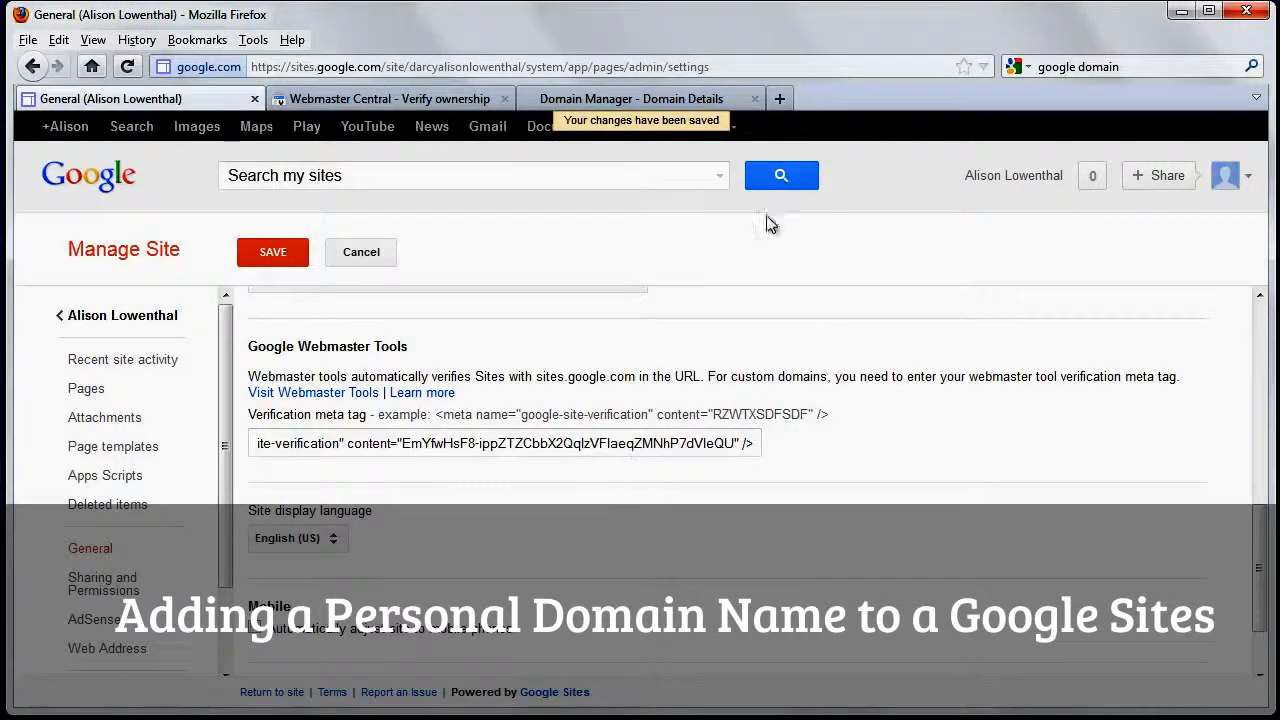
Verify ownership of the site in Webmaster Central using the meta tag method and continue past the verification page.
{"action": "left_click", "coordinate": [456, 99]}
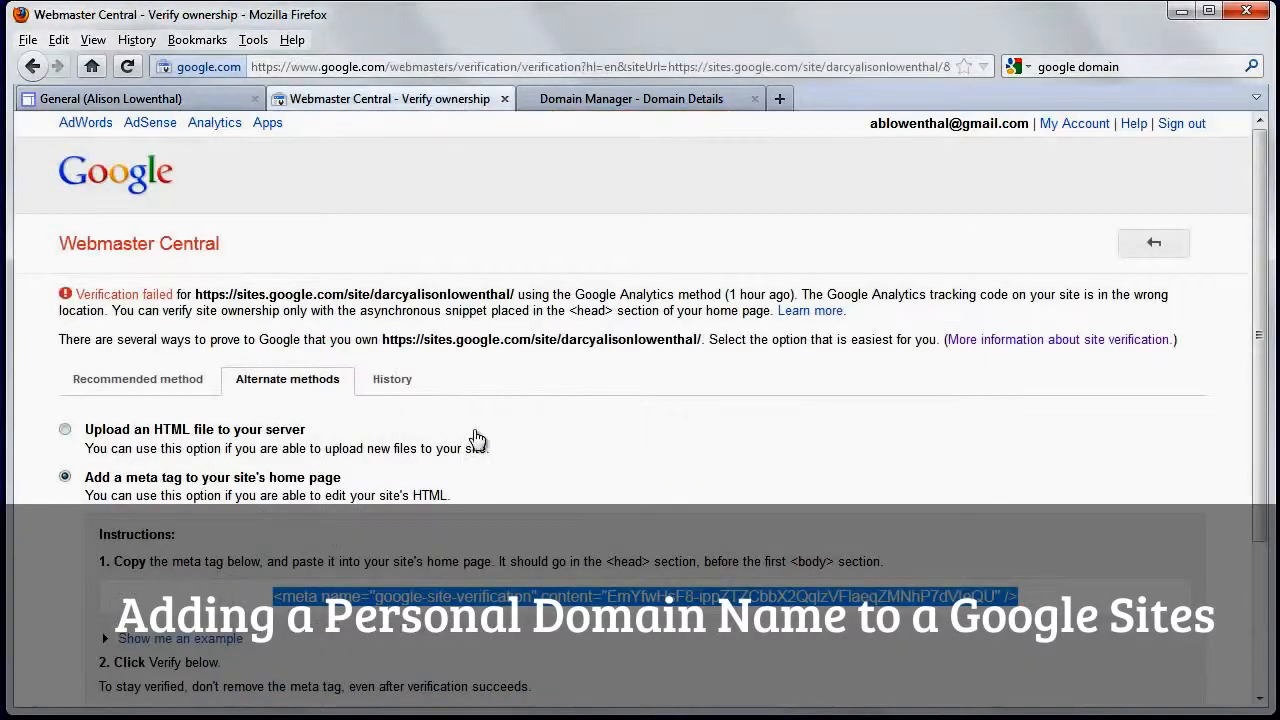
{"action": "scroll", "coordinate": [470, 430], "scroll_direction": "down", "scroll_amount": 3}
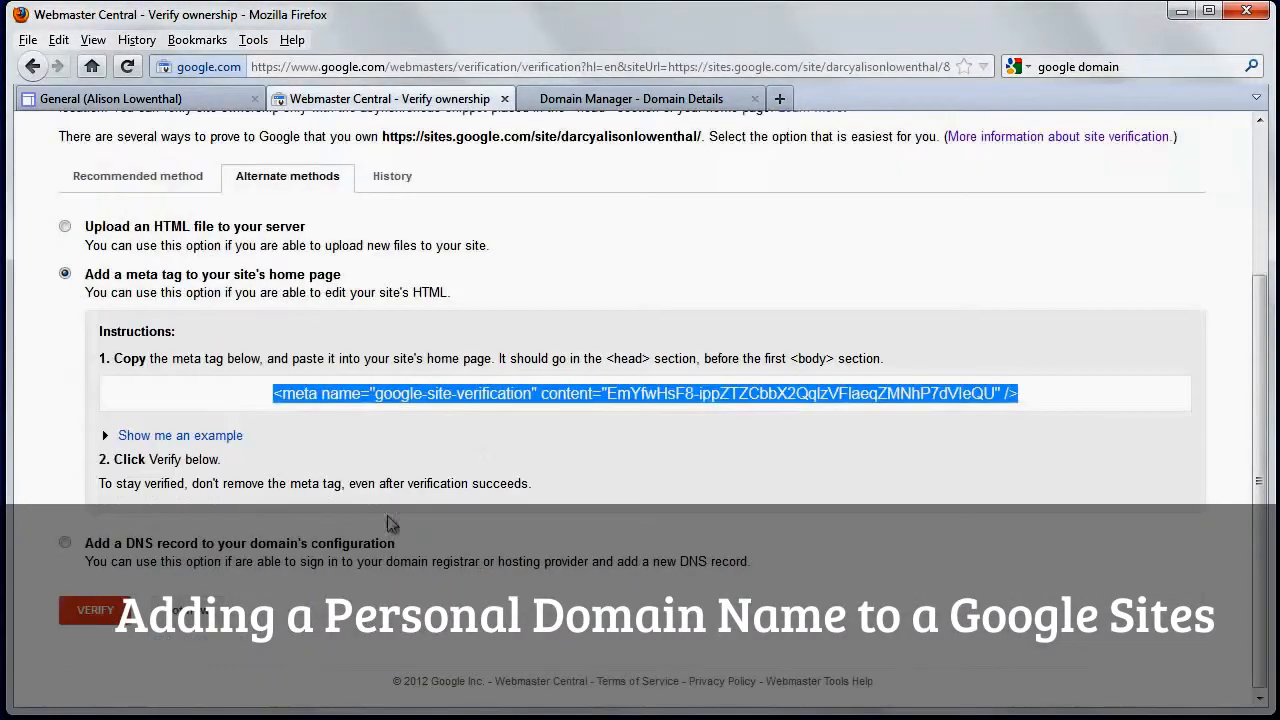
{"action": "left_click", "coordinate": [100, 614]}
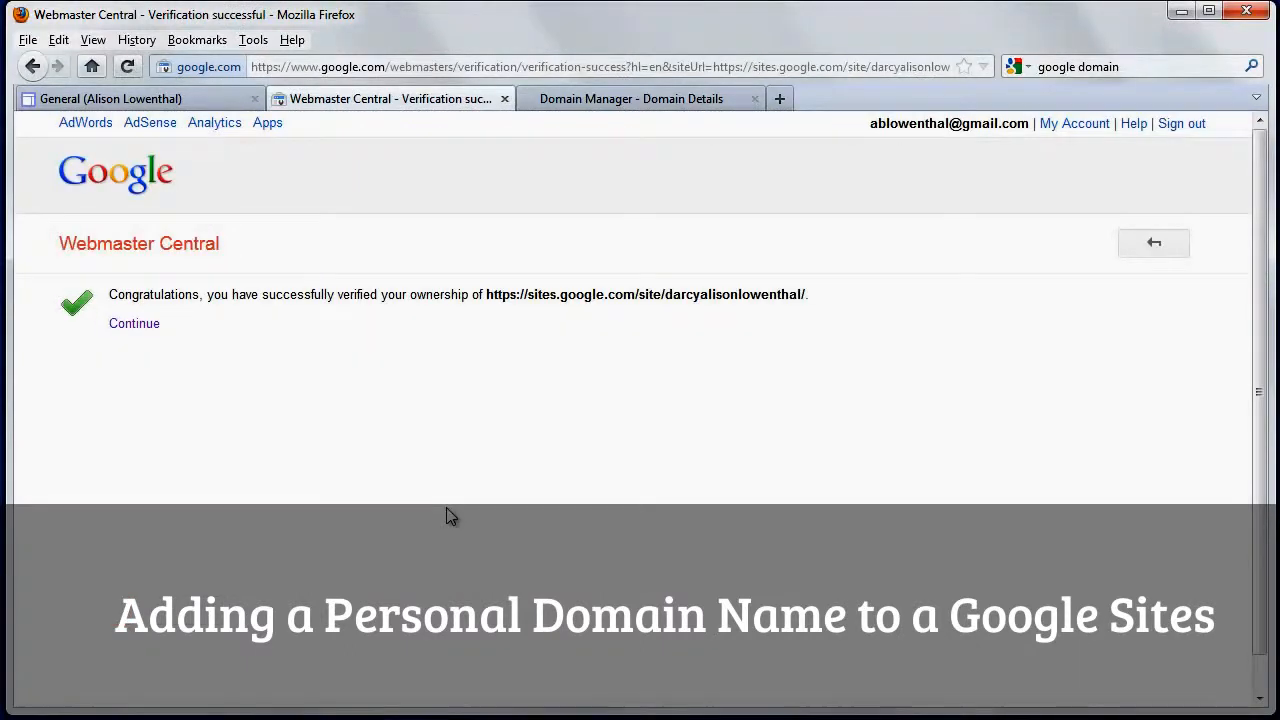
{"action": "left_click", "coordinate": [150, 326]}
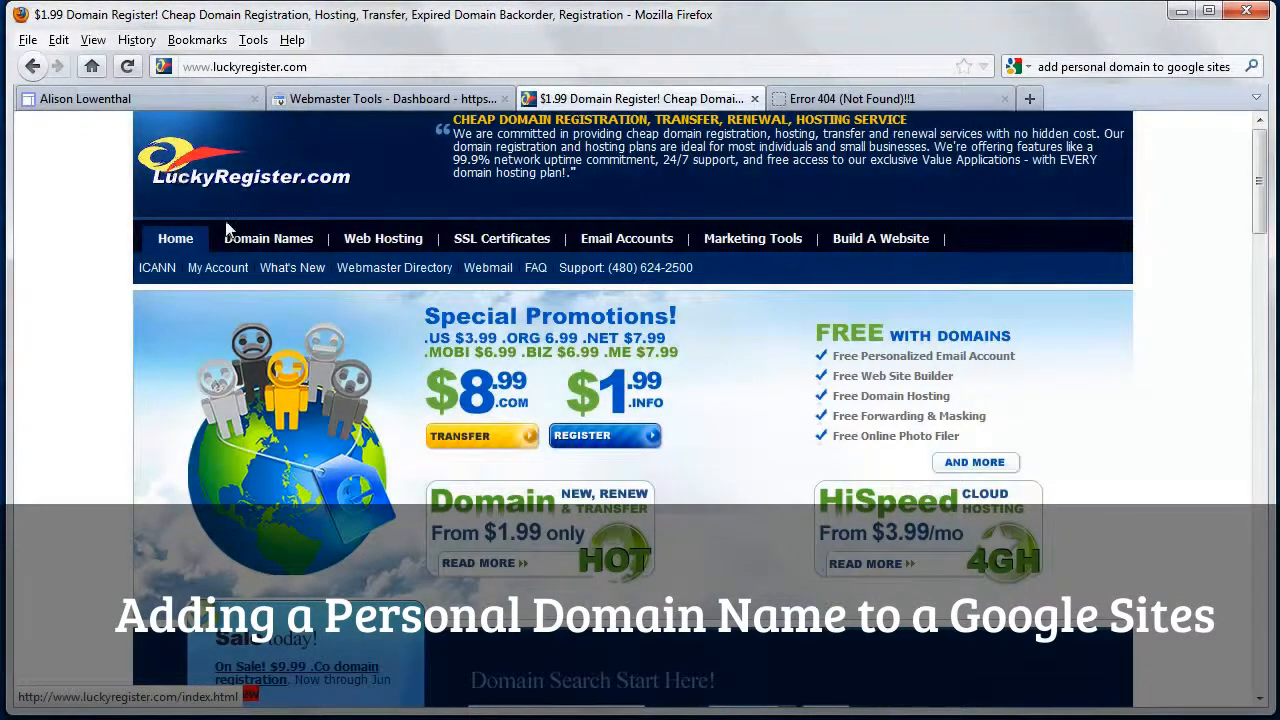
Open the LuckyRegister account, expand its domain list, and open the details of the domain that matches the Google site's title.
{"action": "left_click", "coordinate": [230, 270]}
{"action": "key", "text": "Return"}
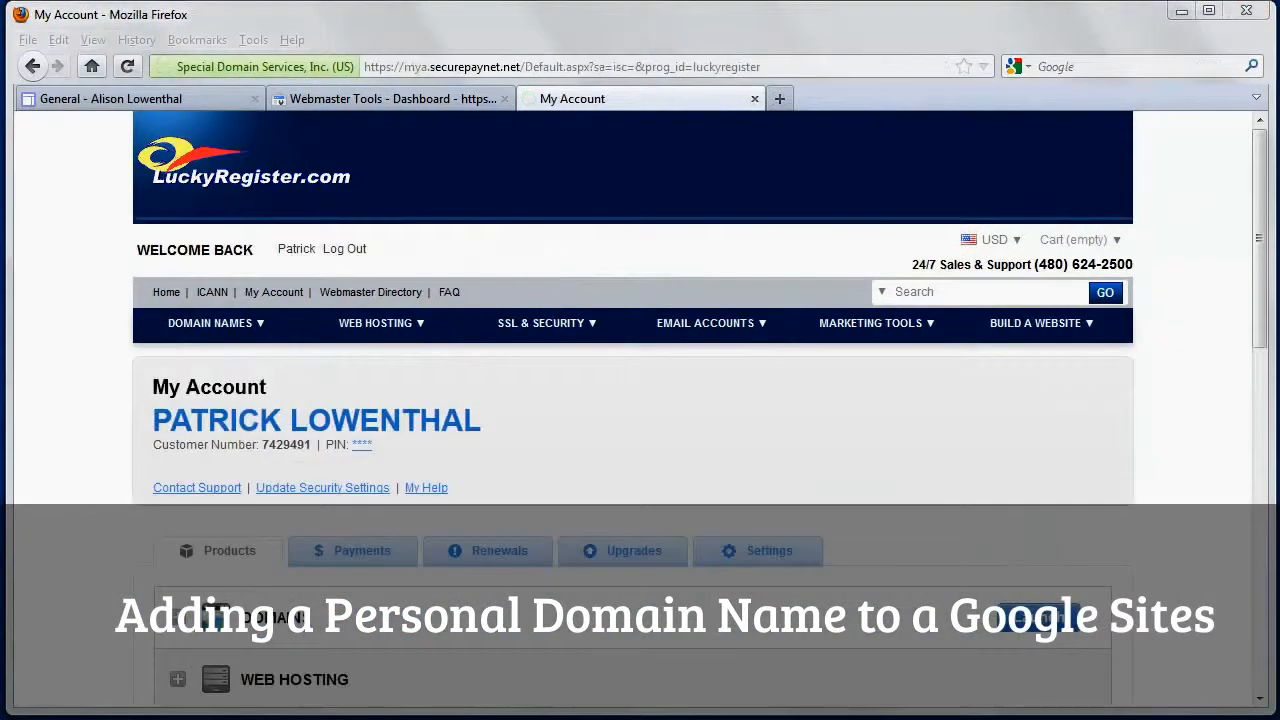
{"action": "left_click", "coordinate": [177, 618]}
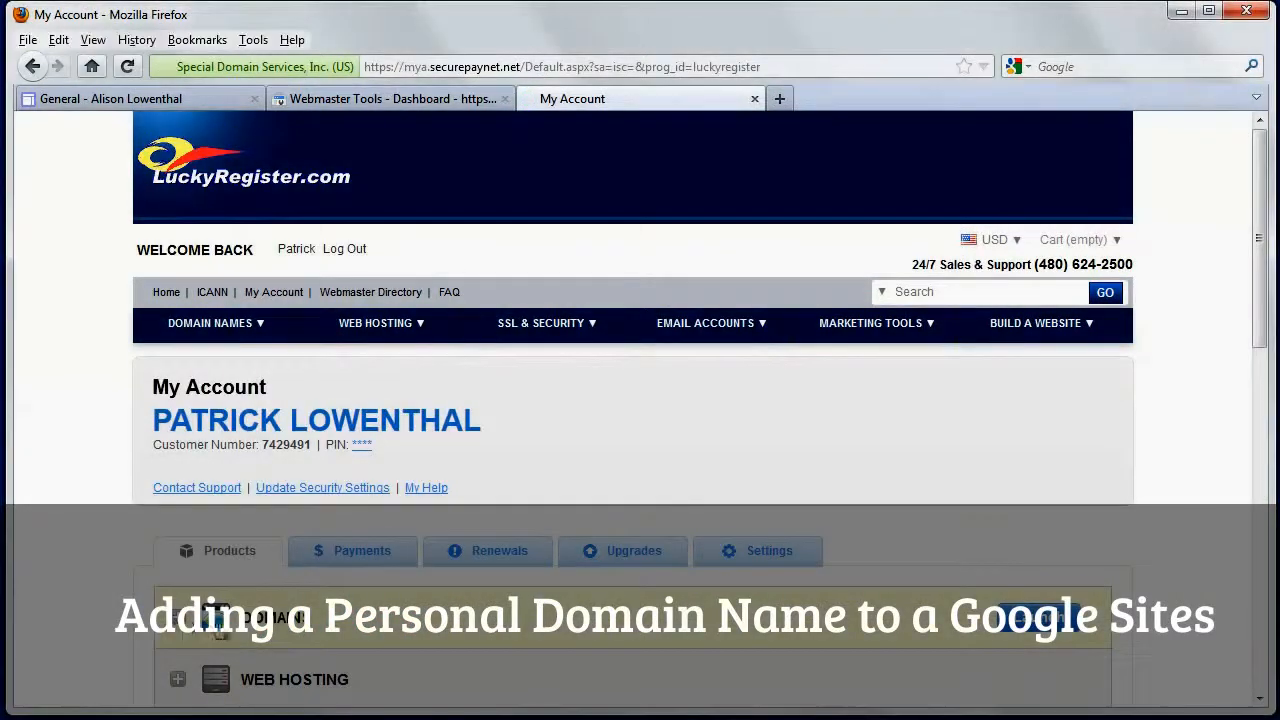
{"action": "left_click", "coordinate": [245, 638]}
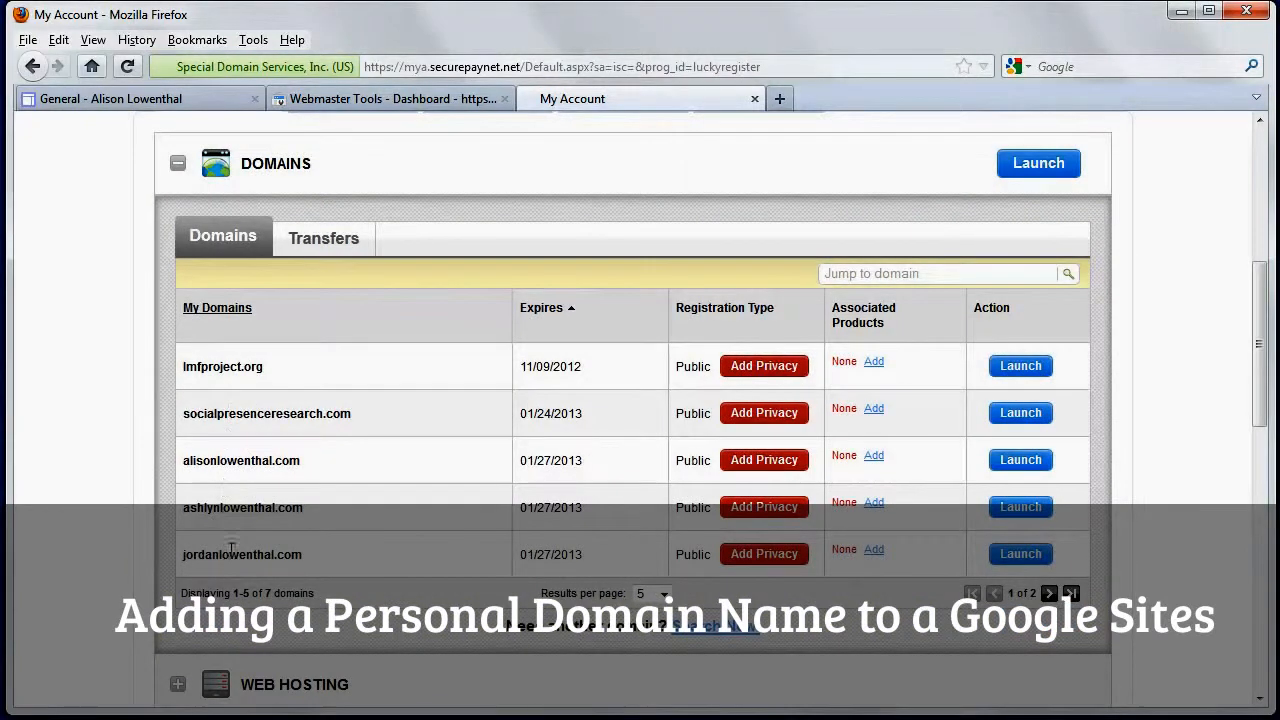
{"action": "left_click", "coordinate": [1020, 460]}
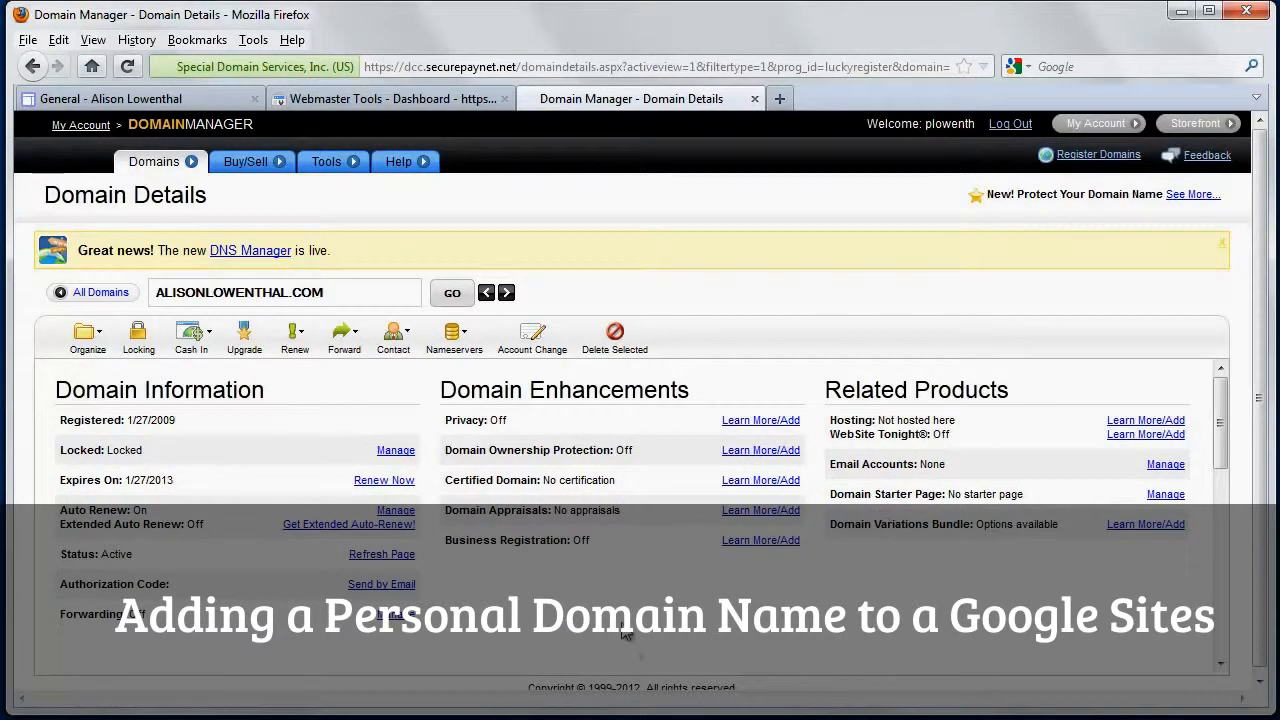
Find the DNS Manager section in the domain's details and open its zone file for editing.
{"action": "scroll", "coordinate": [622, 632], "scroll_direction": "down", "scroll_amount": 3}
{"action": "left_click_drag", "start_coordinate": [440, 536], "coordinate": [614, 549]}
{"action": "left_click", "coordinate": [643, 558]}
{"action": "scroll", "coordinate": [643, 558], "scroll_direction": "down", "scroll_amount": 2}
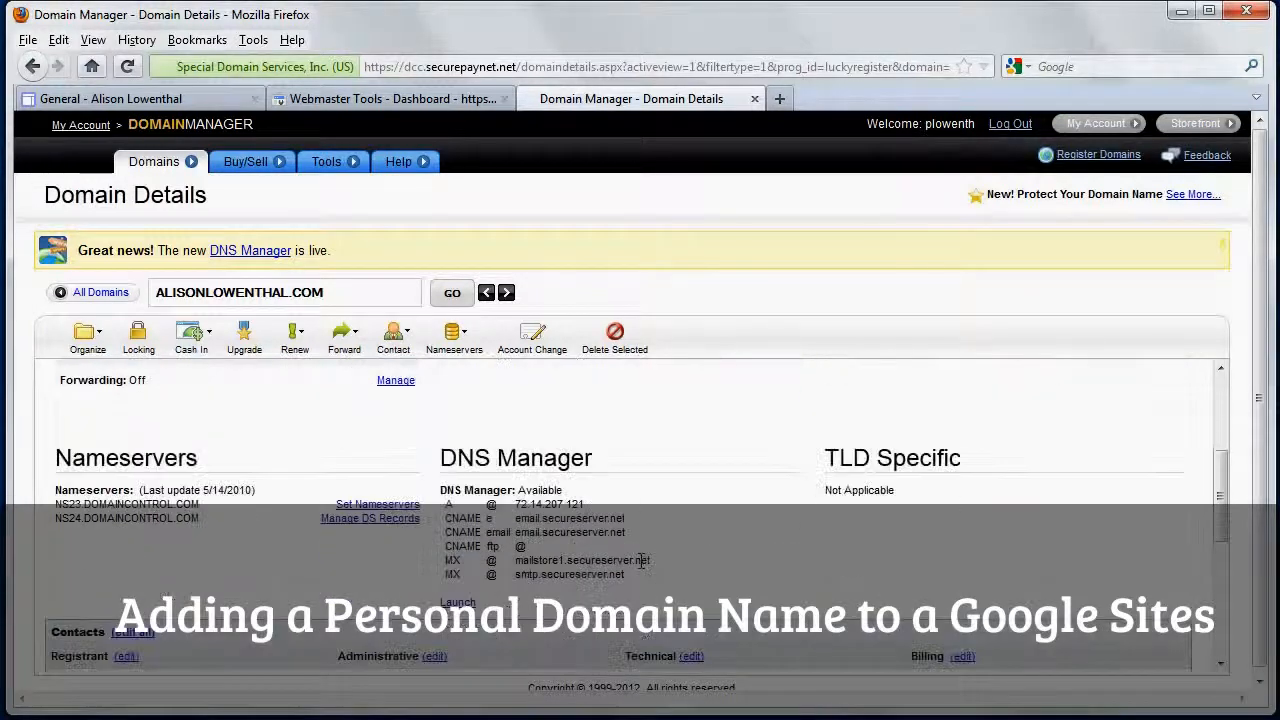
{"action": "left_click", "coordinate": [460, 603]}
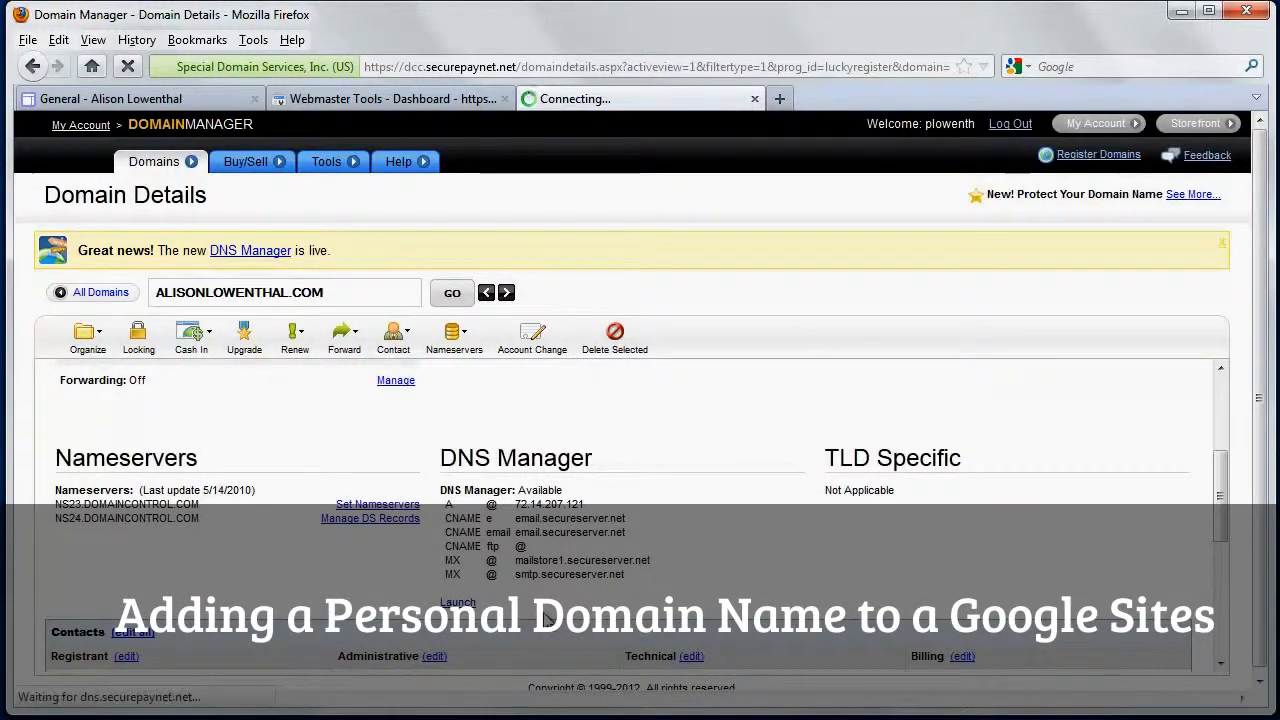
Point the www CNAME record to ghs.google.com and save the zone file.
{"action": "scroll", "coordinate": [340, 628], "scroll_direction": "down", "scroll_amount": 5}
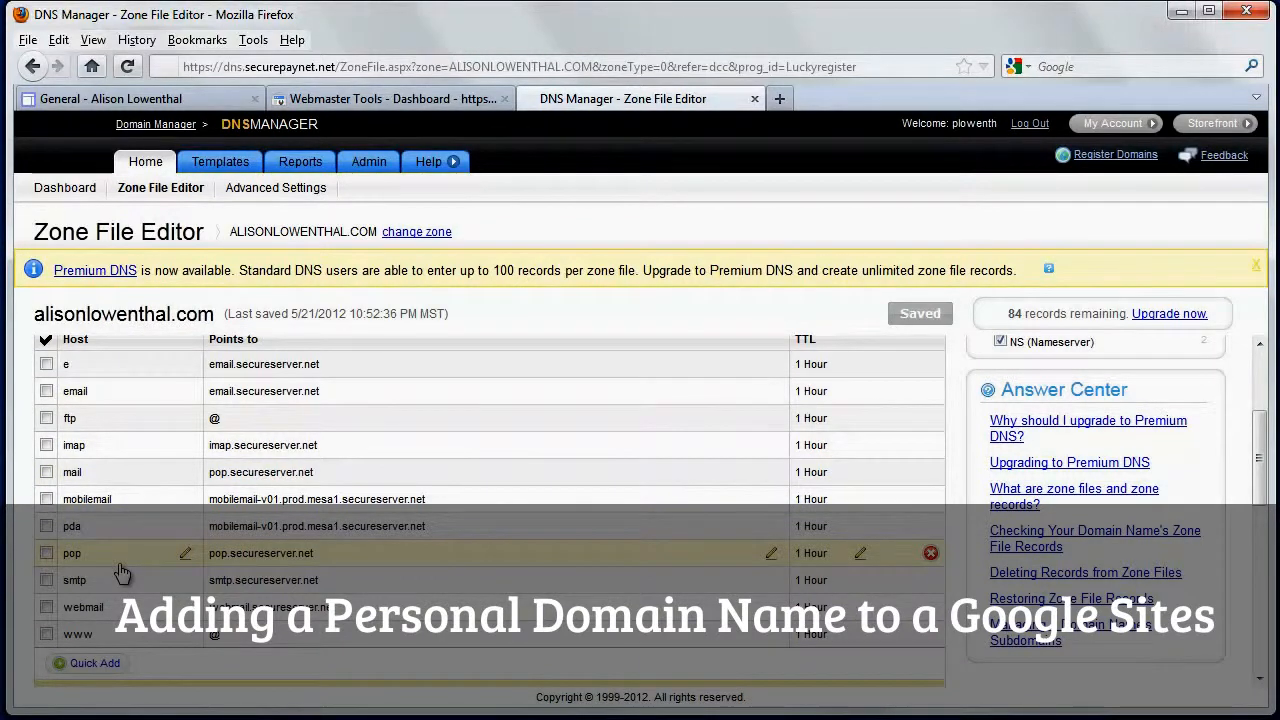
{"action": "left_click", "coordinate": [220, 637]}
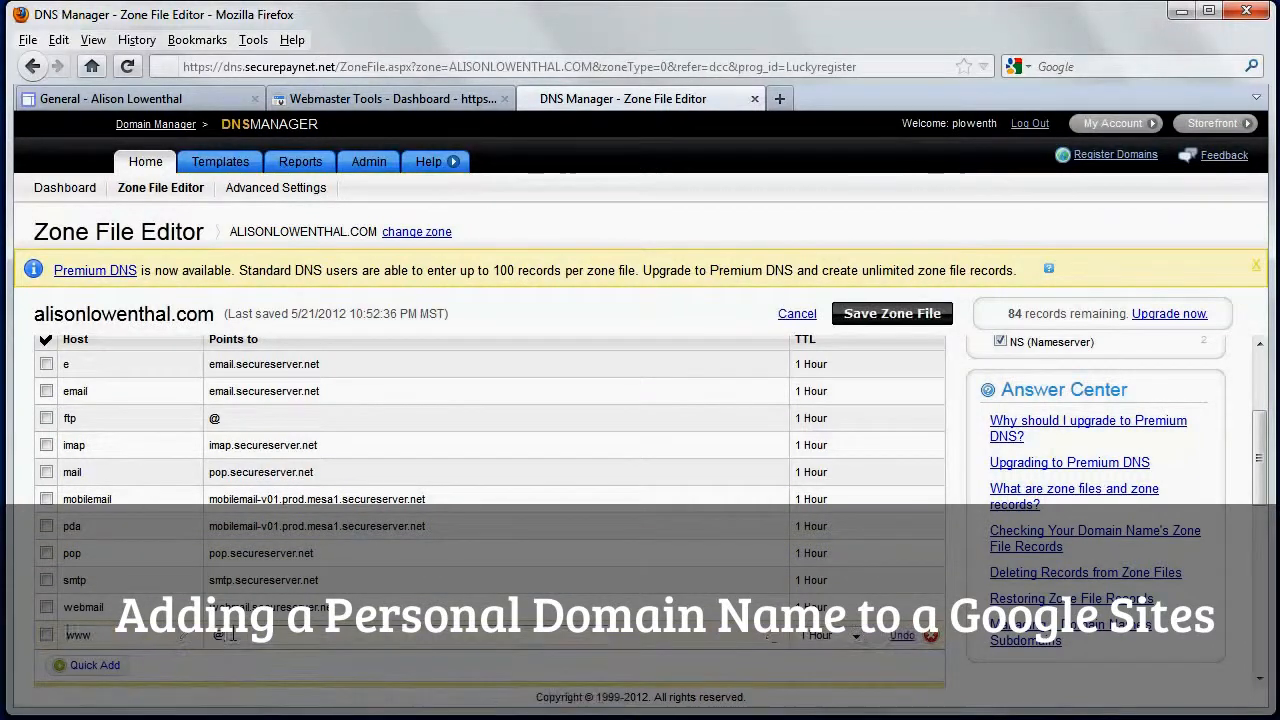
{"action": "type", "text": "ghs.google.com"}
{"action": "left_click", "coordinate": [104, 667]}
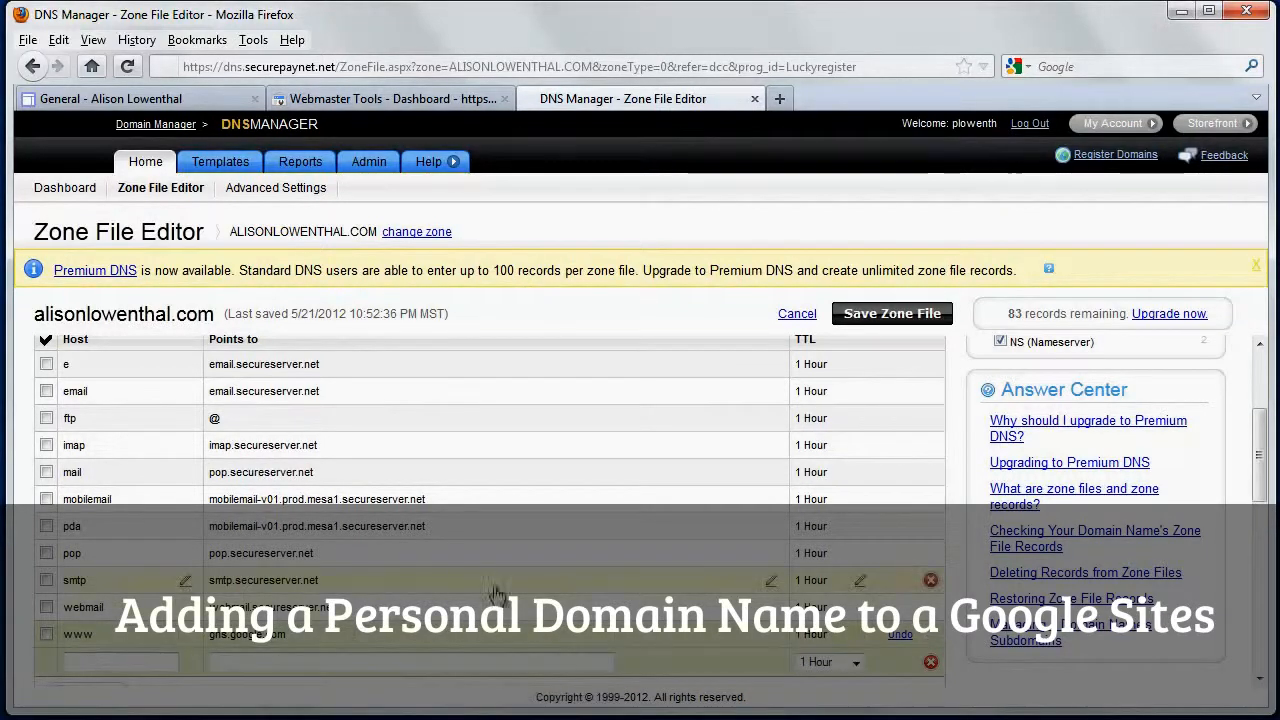
{"action": "left_click", "coordinate": [889, 314]}
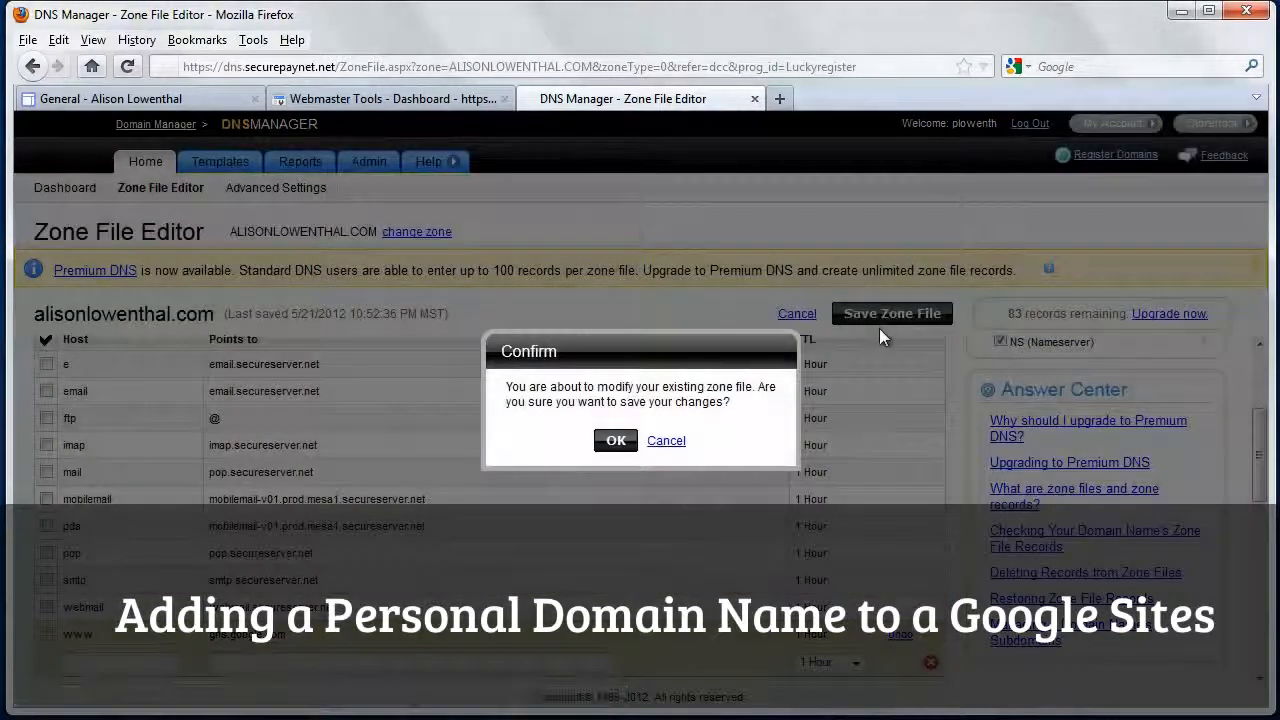
{"action": "left_click", "coordinate": [616, 441]}
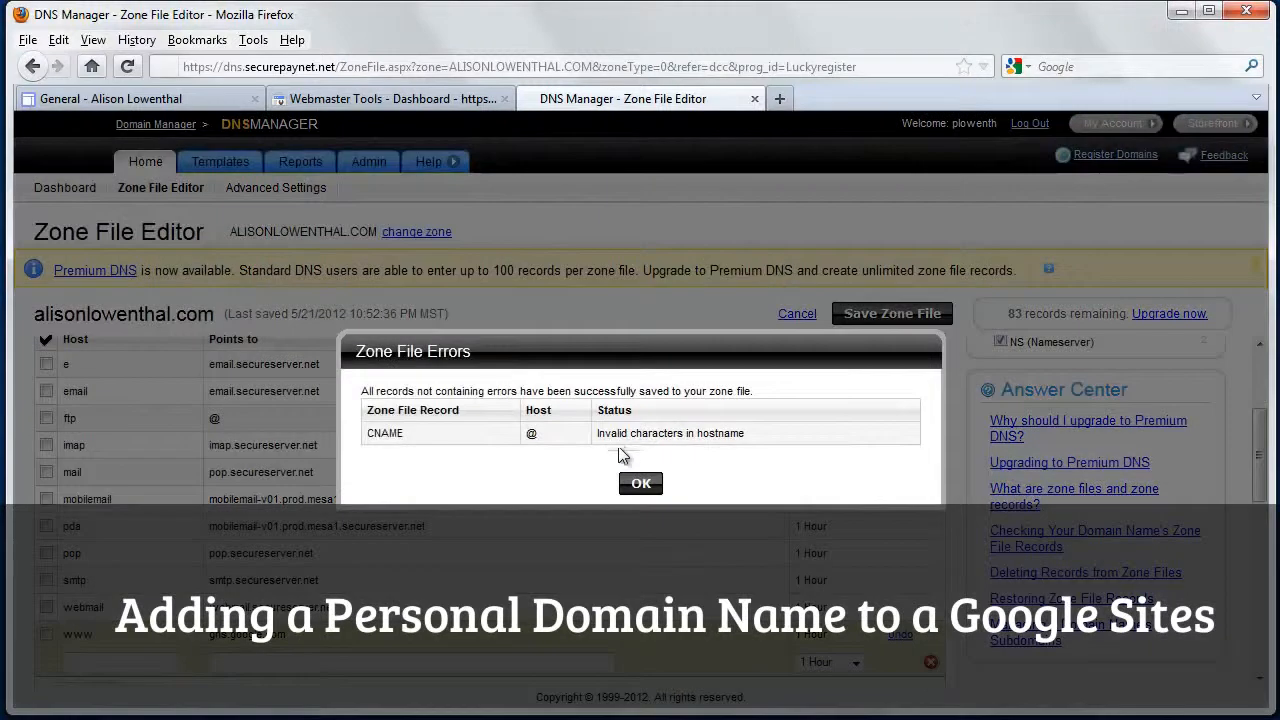
{"action": "left_click", "coordinate": [640, 485]}
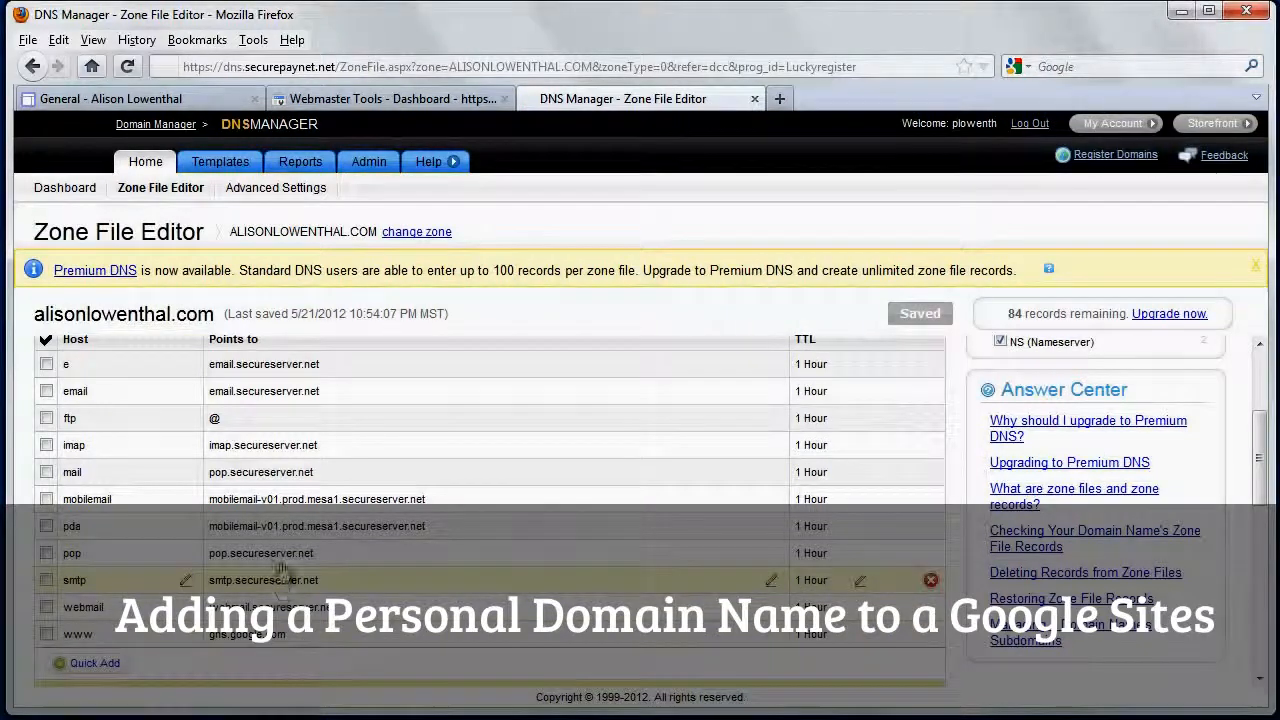
Return to the account's domain list, reopen the same domain's details, and open its forwarding settings.
{"action": "left_click", "coordinate": [153, 126]}
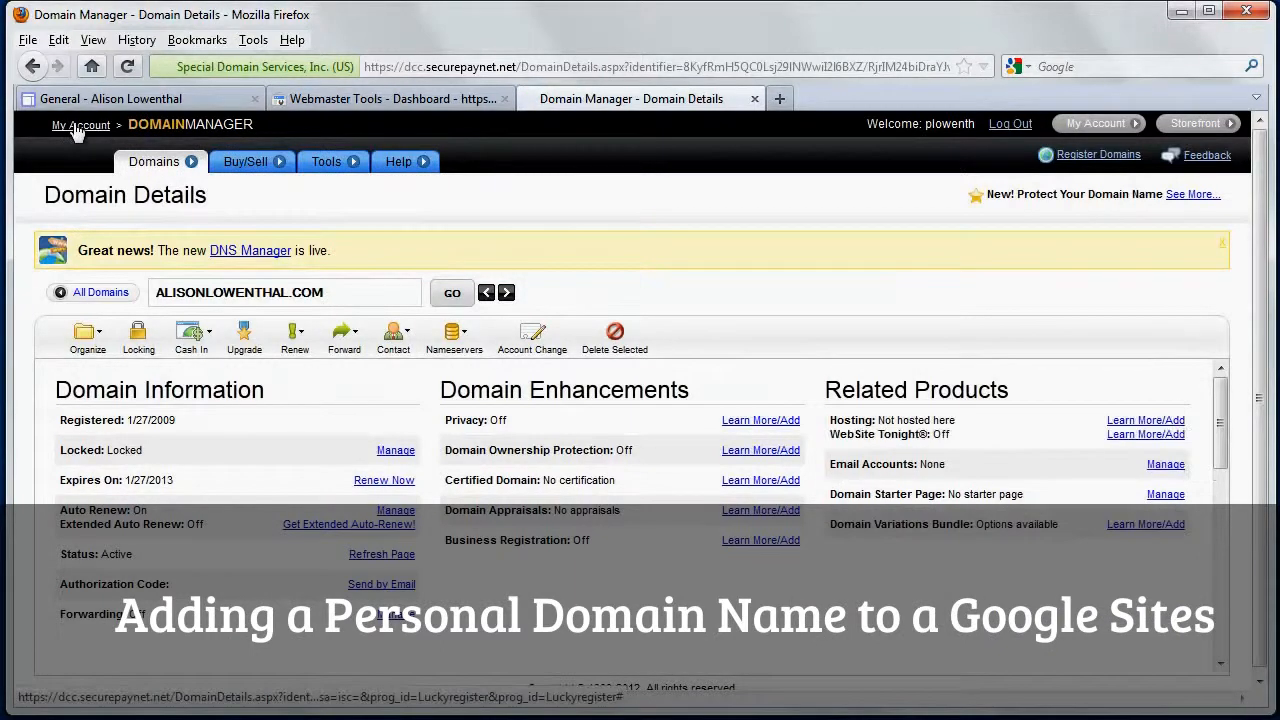
{"action": "left_click", "coordinate": [79, 126]}
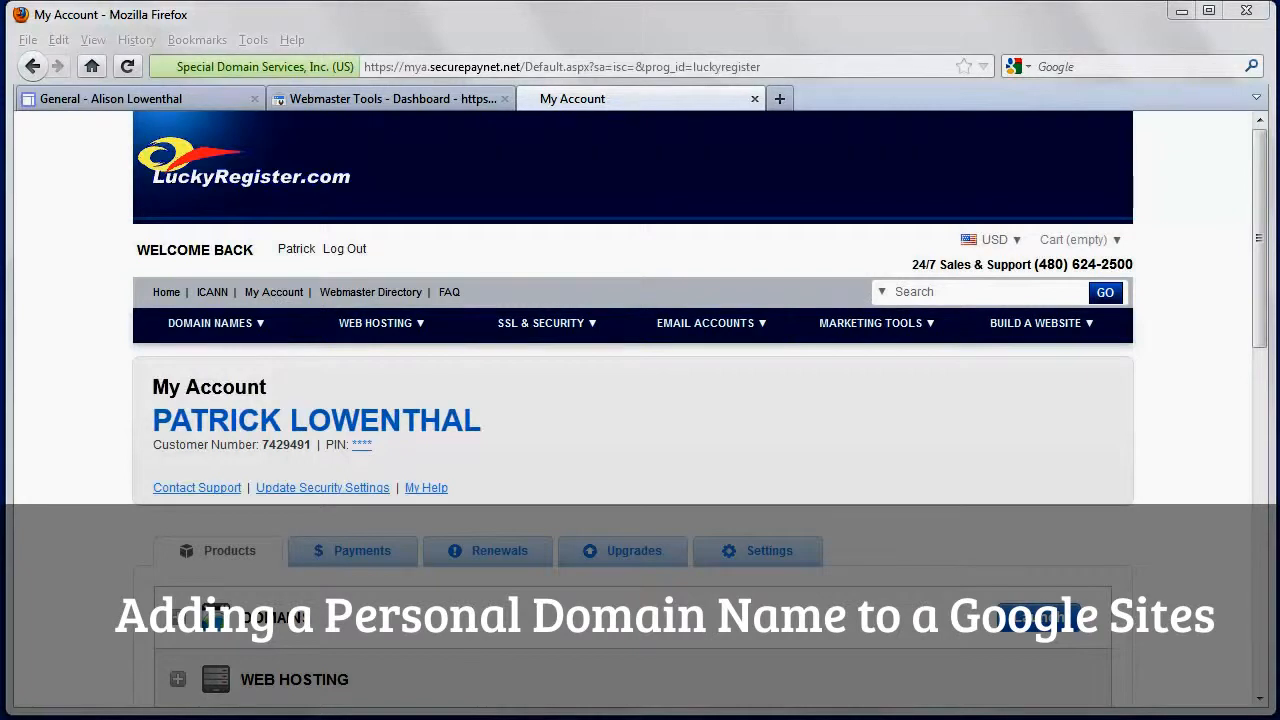
{"action": "left_click", "coordinate": [312, 632]}
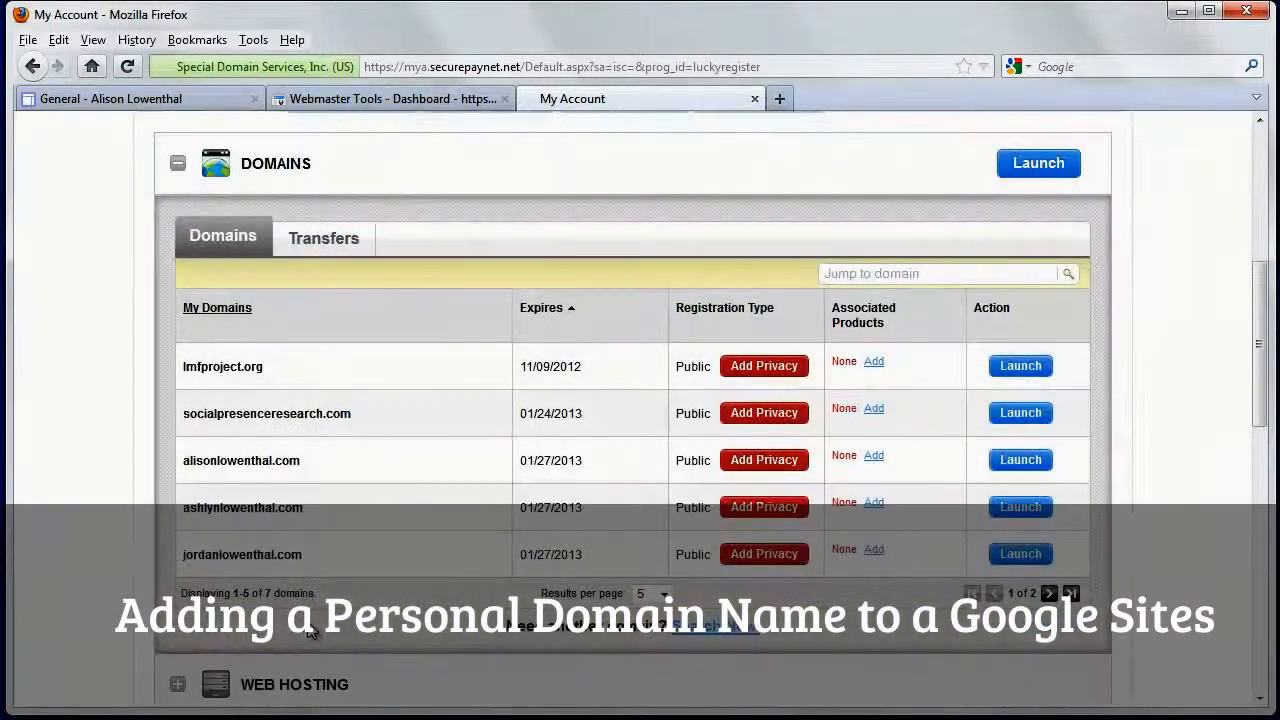
{"action": "left_click", "coordinate": [1018, 459]}
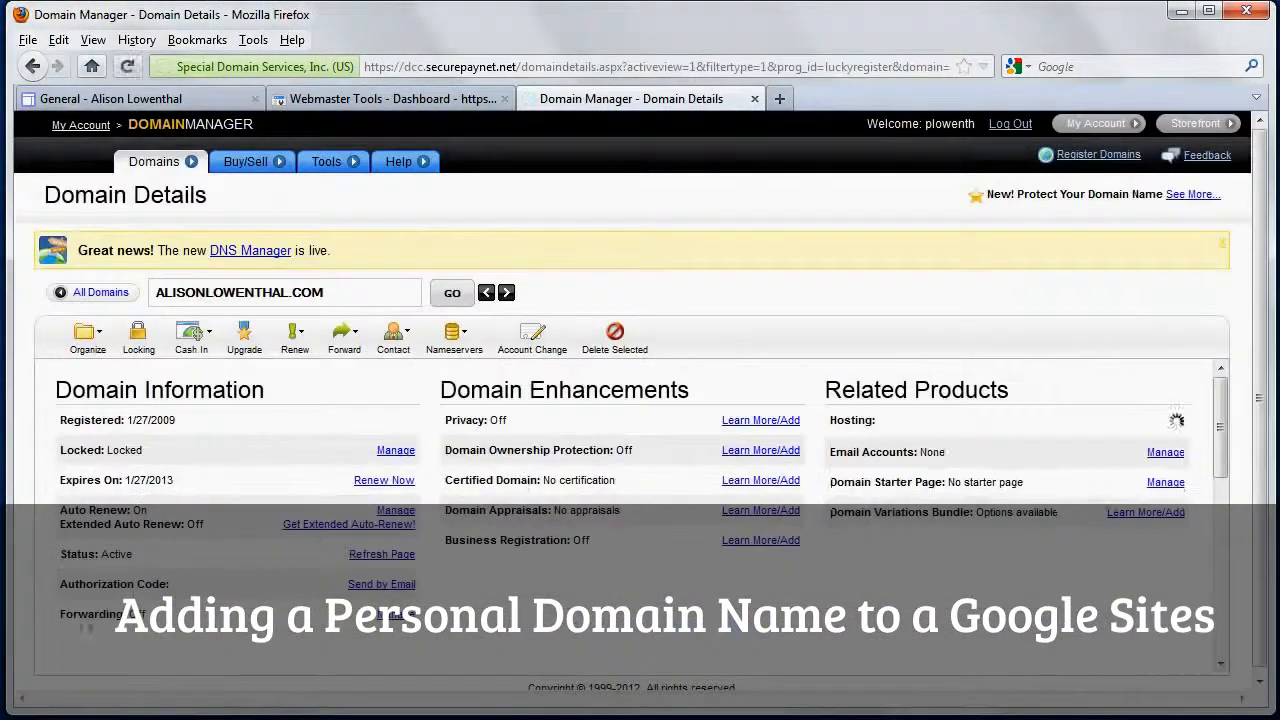
{"action": "left_click", "coordinate": [395, 622]}
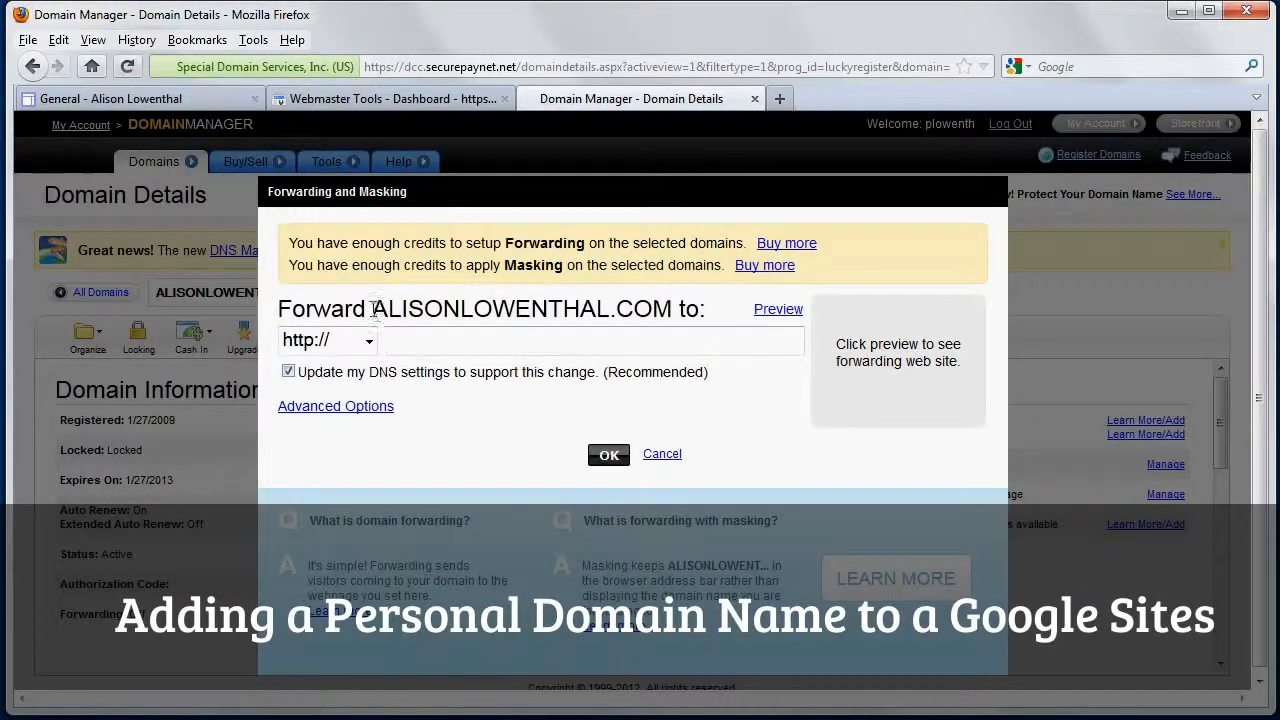
{"action": "left_click_drag", "start_coordinate": [372, 309], "coordinate": [673, 310]}
{"action": "left_click", "coordinate": [639, 344]}
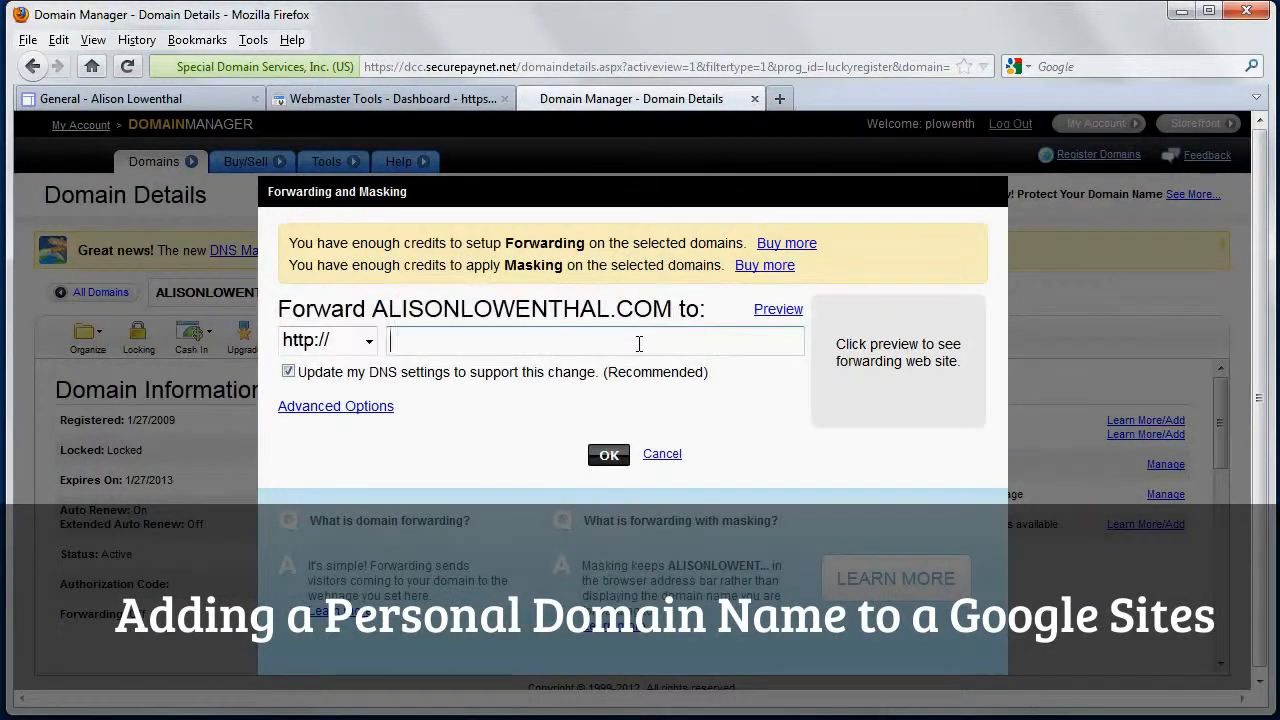
{"action": "type", "text": "www.alisonlowenthal.com"}
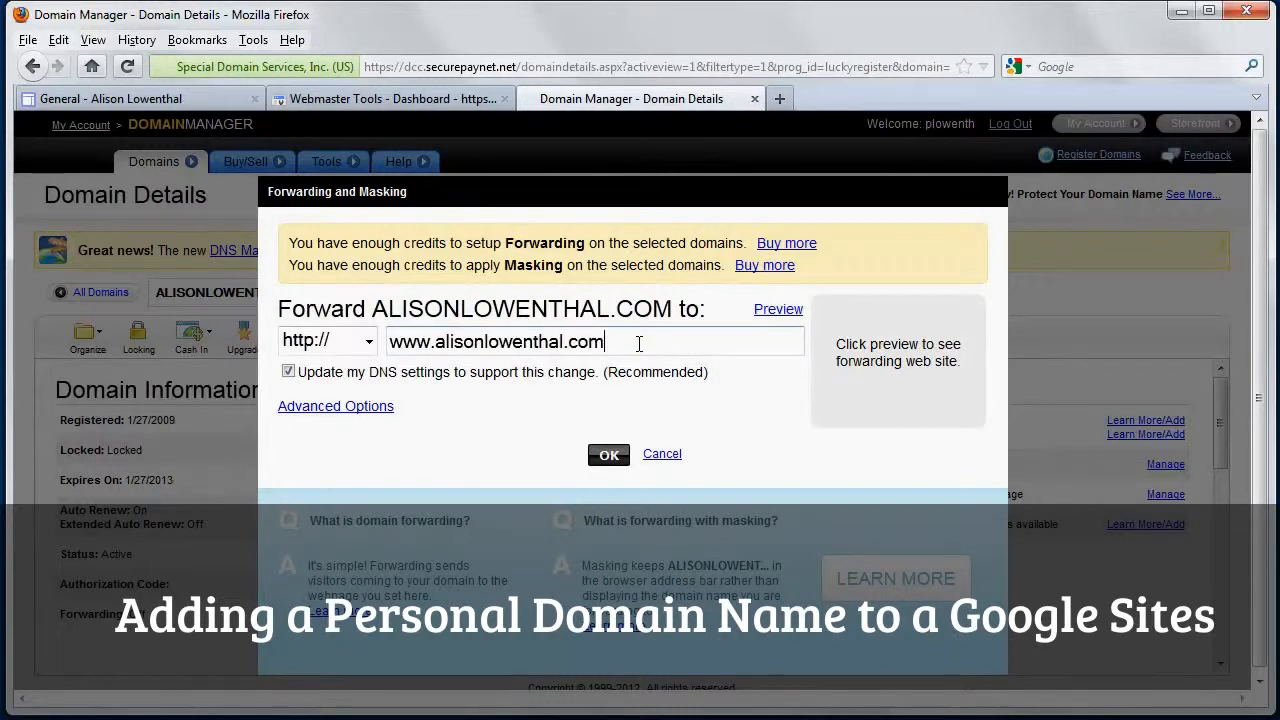
{"action": "left_click_drag", "start_coordinate": [655, 308], "coordinate": [596, 341]}
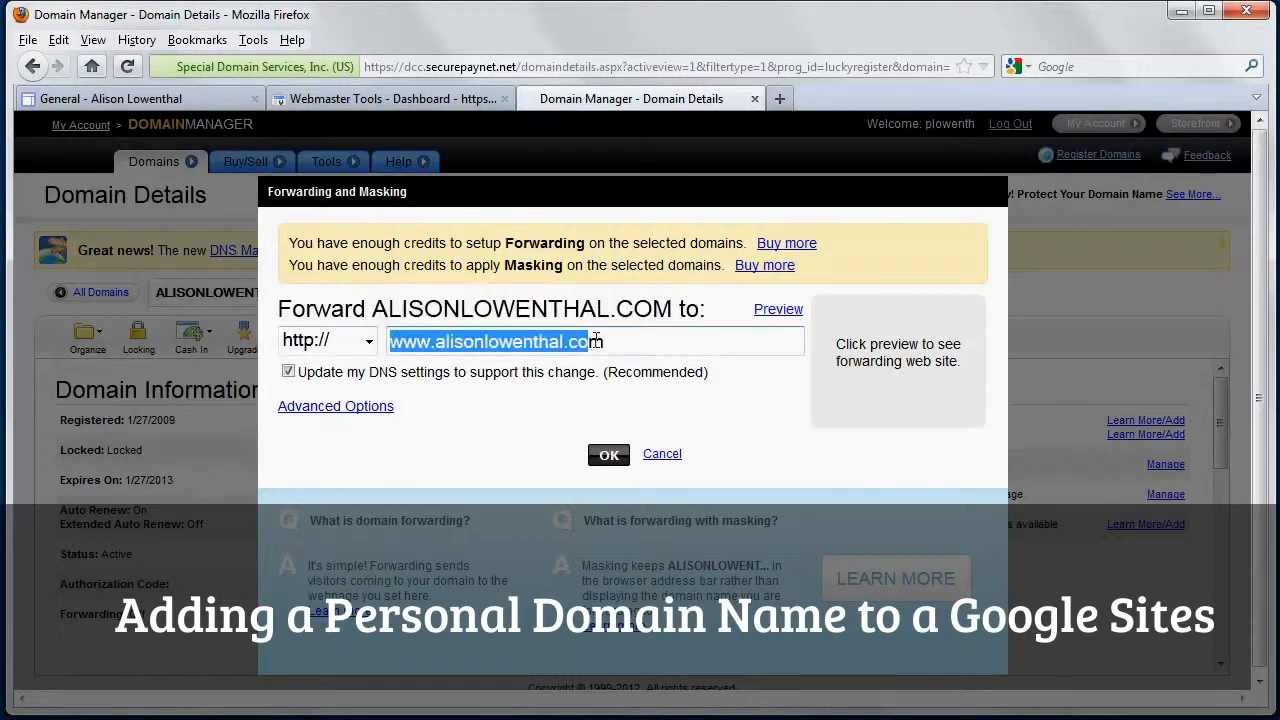
{"action": "left_click", "coordinate": [608, 456]}
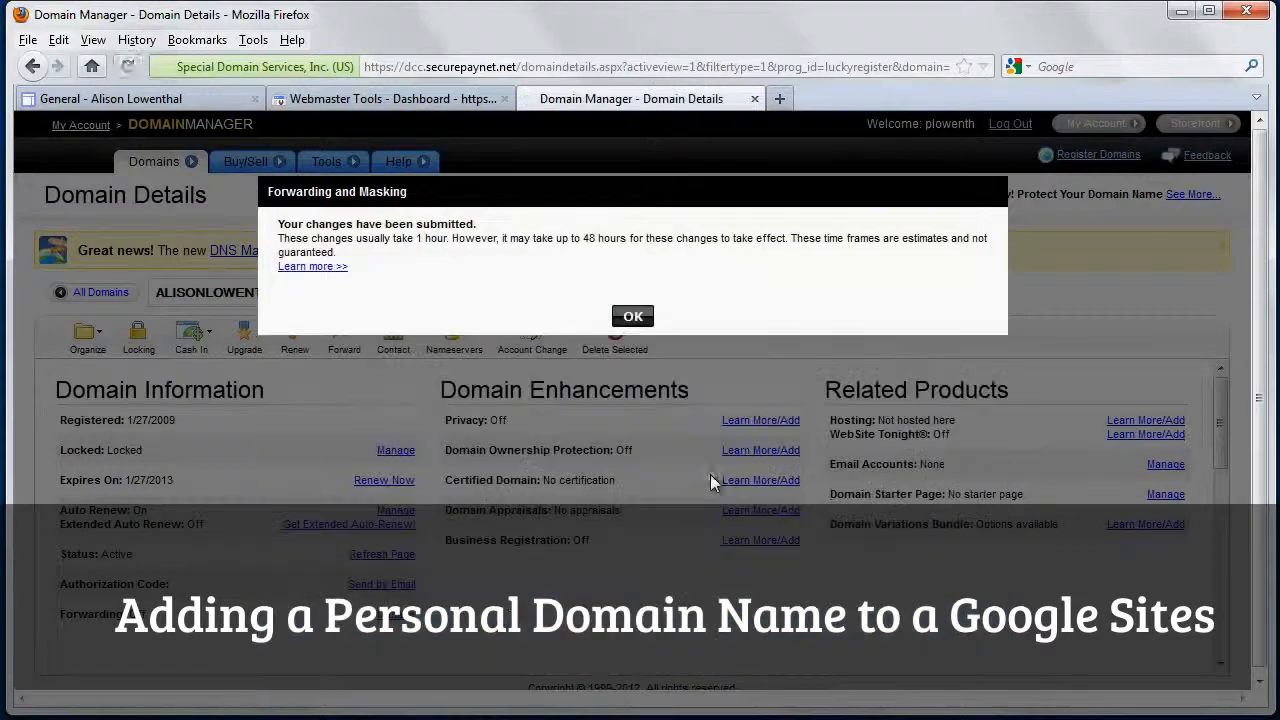
{"action": "left_click", "coordinate": [633, 318]}
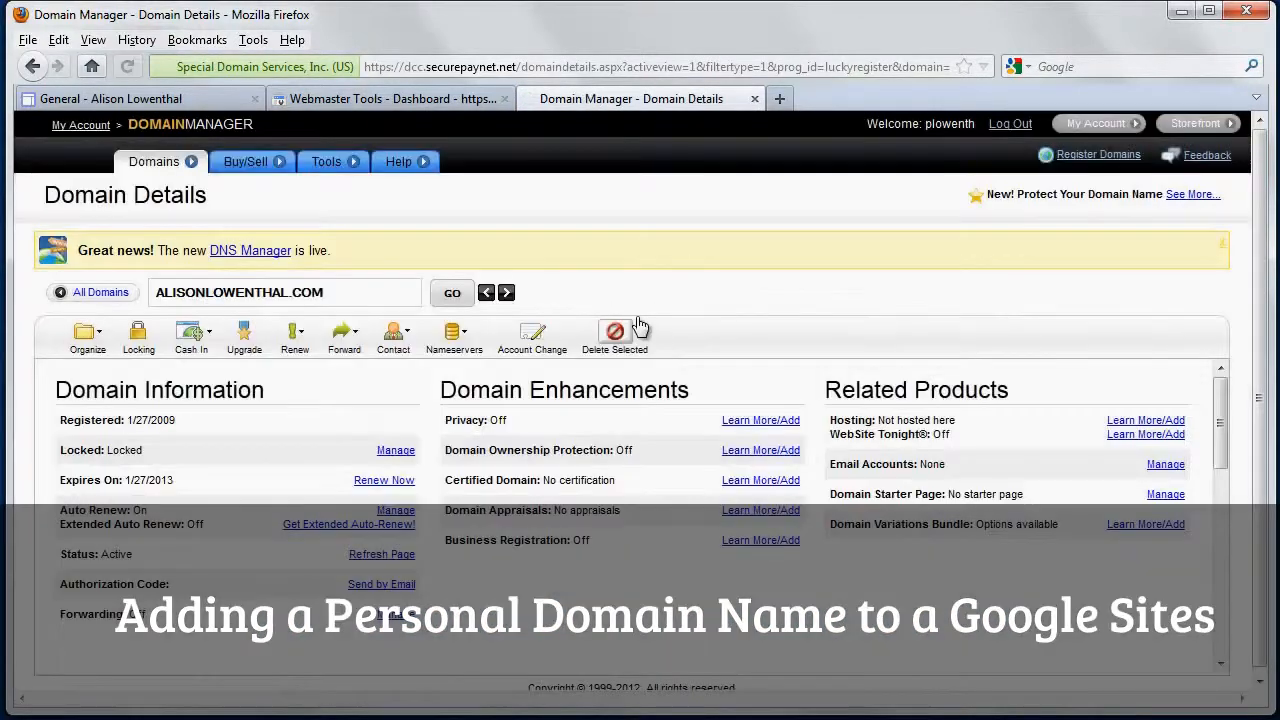
{"action": "left_click", "coordinate": [80, 128]}
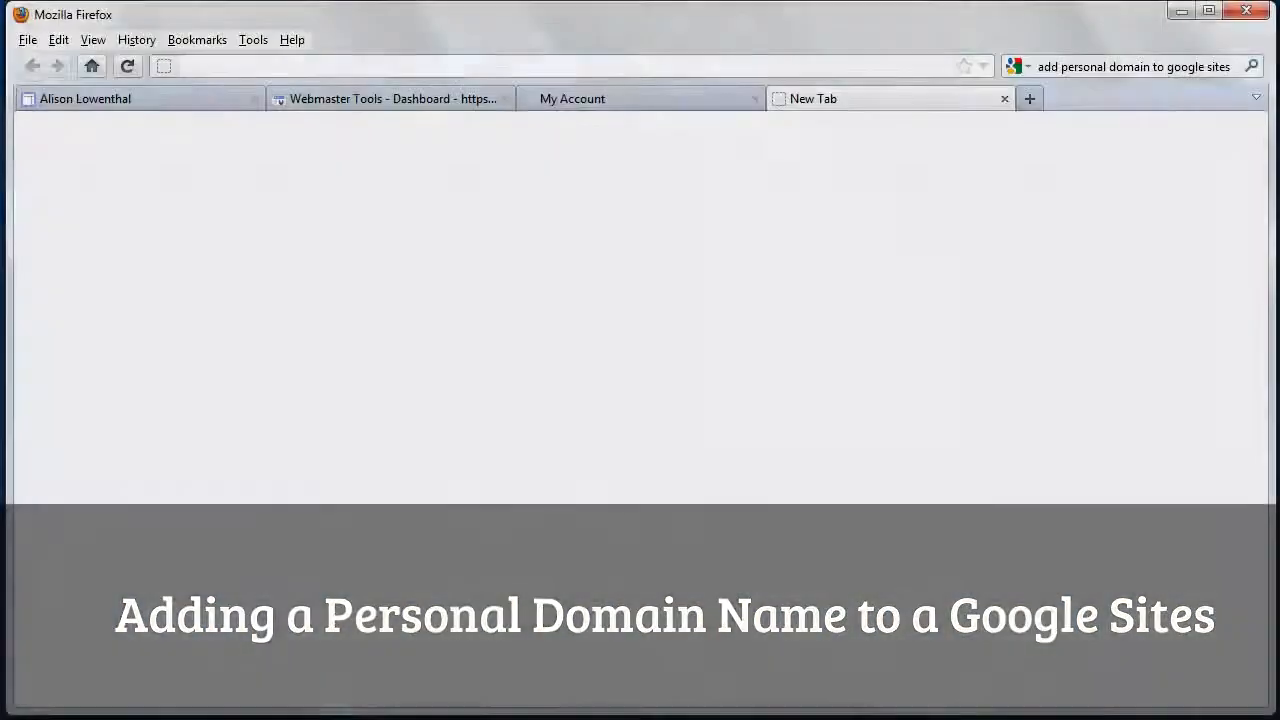
Test the connection by loading the personal domain's www address in a blank browser tab.
{"action": "left_click", "coordinate": [633, 66]}
{"action": "type", "text": "www.alison"}
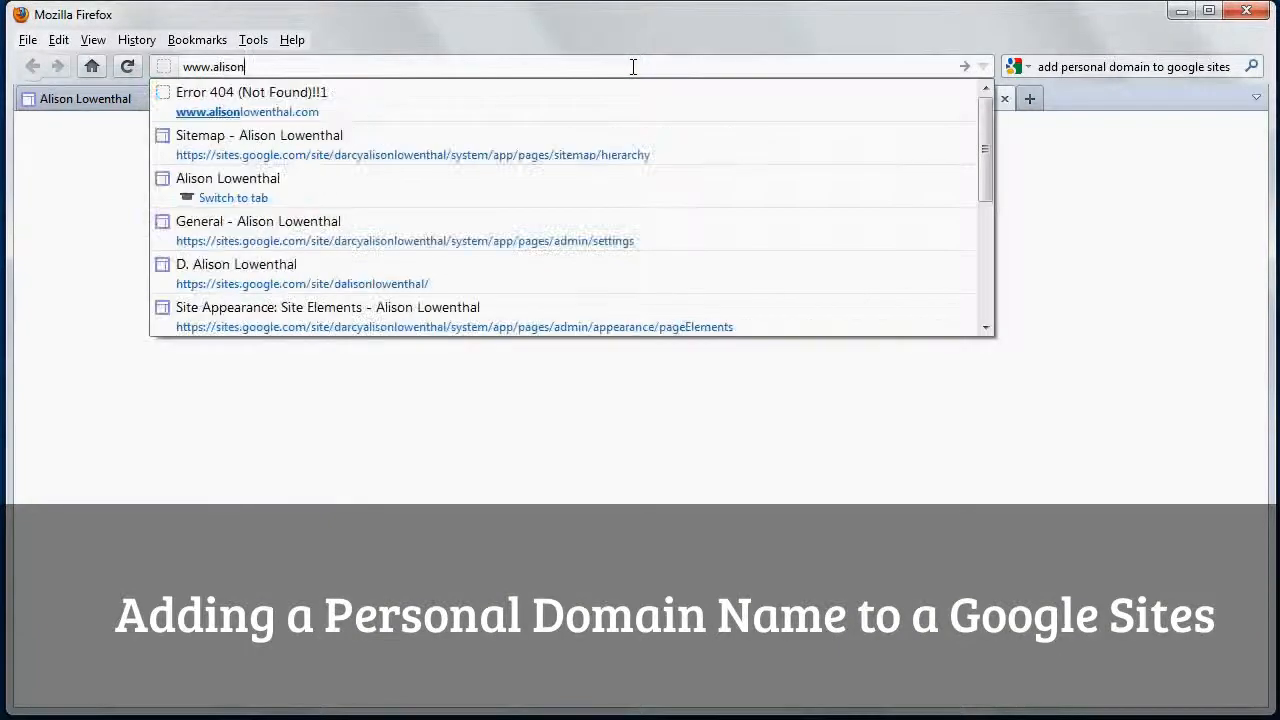
{"action": "type", "text": "lowenthal.com"}
{"action": "key", "text": "Return"}
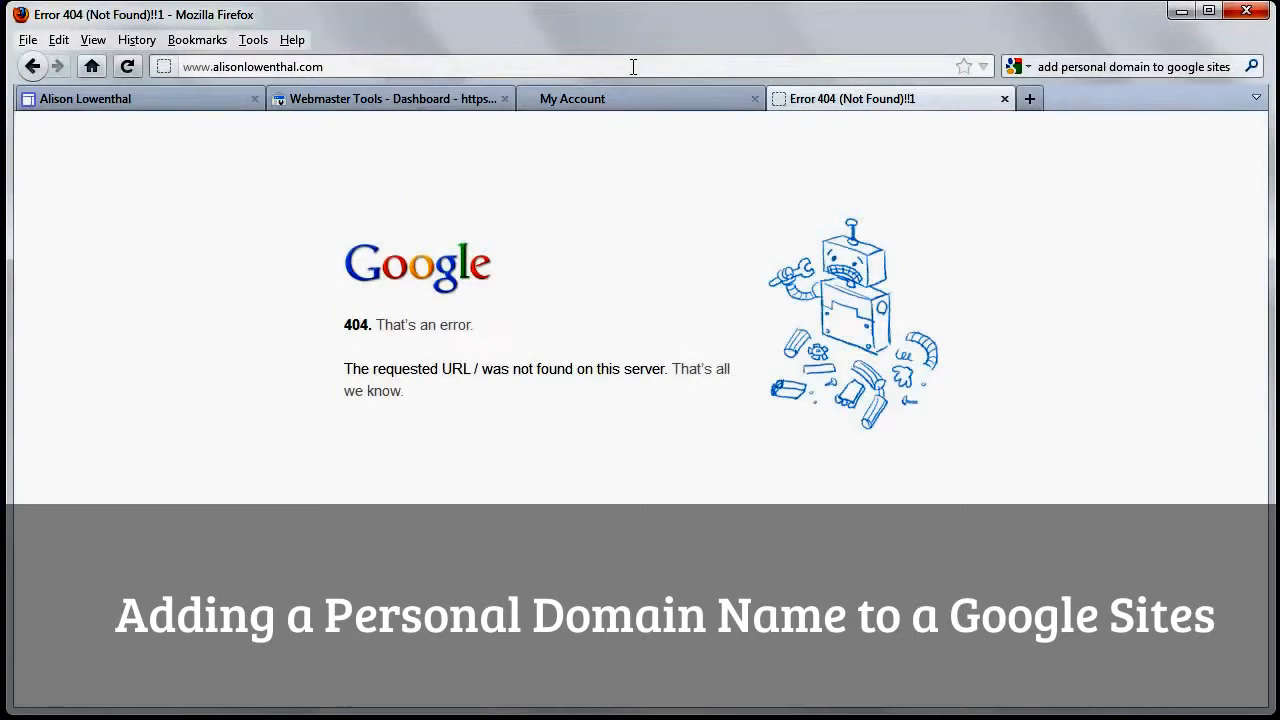
{"action": "left_click", "coordinate": [352, 68]}
{"action": "left_click", "coordinate": [352, 68]}
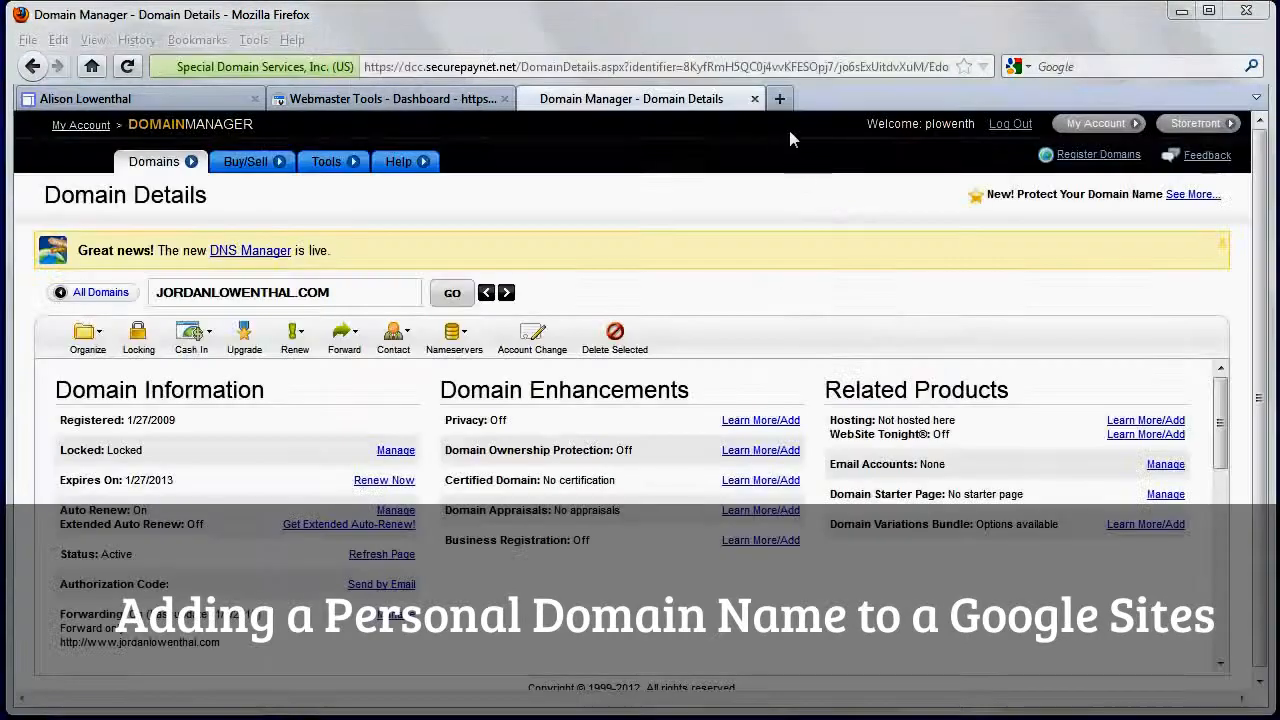
Load the www address of the website owner's own domain in a new browser tab and check the address shown.
{"action": "left_click", "coordinate": [779, 99]}
{"action": "type", "text": "www.a"}
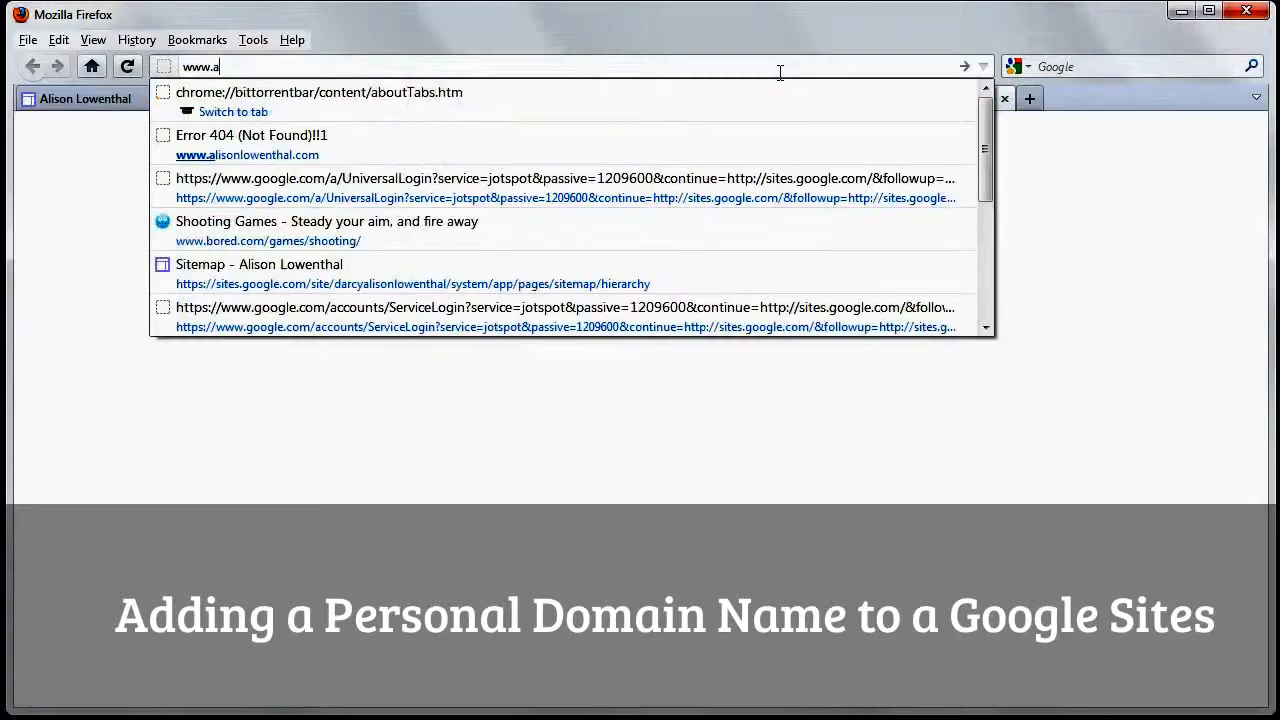
{"action": "type", "text": "lisonlowenth"}
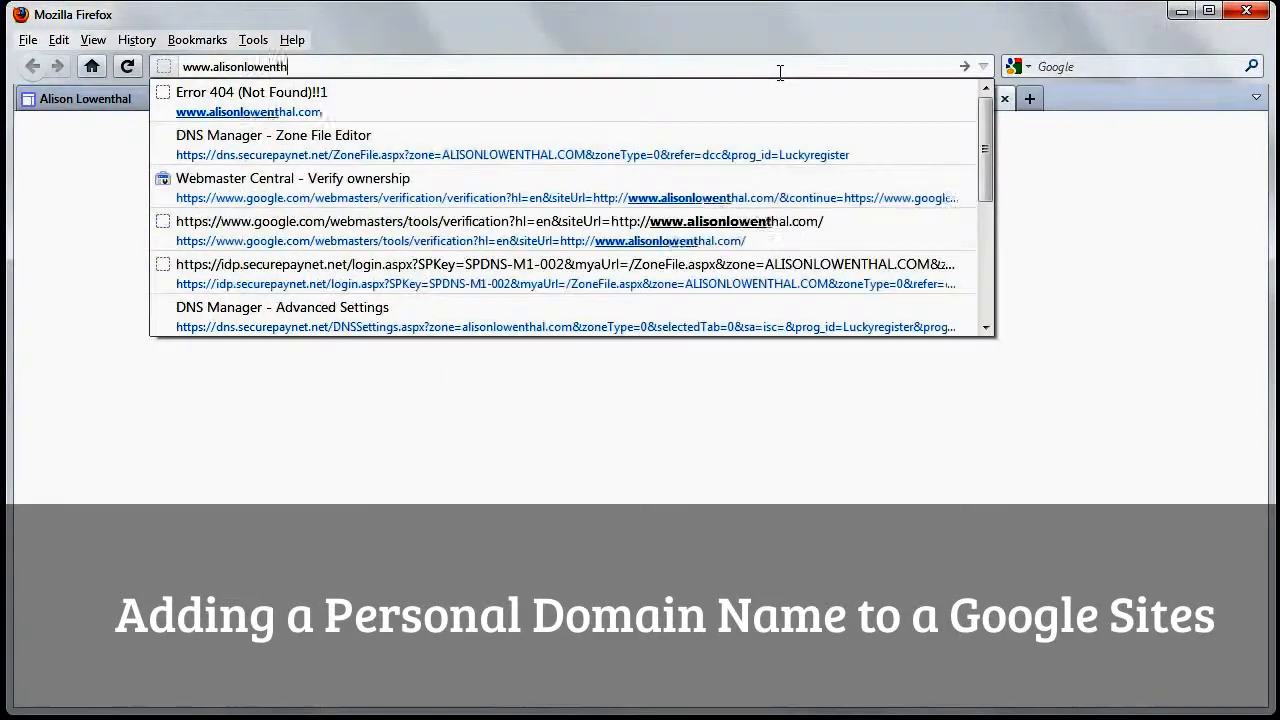
{"action": "type", "text": "al.com"}
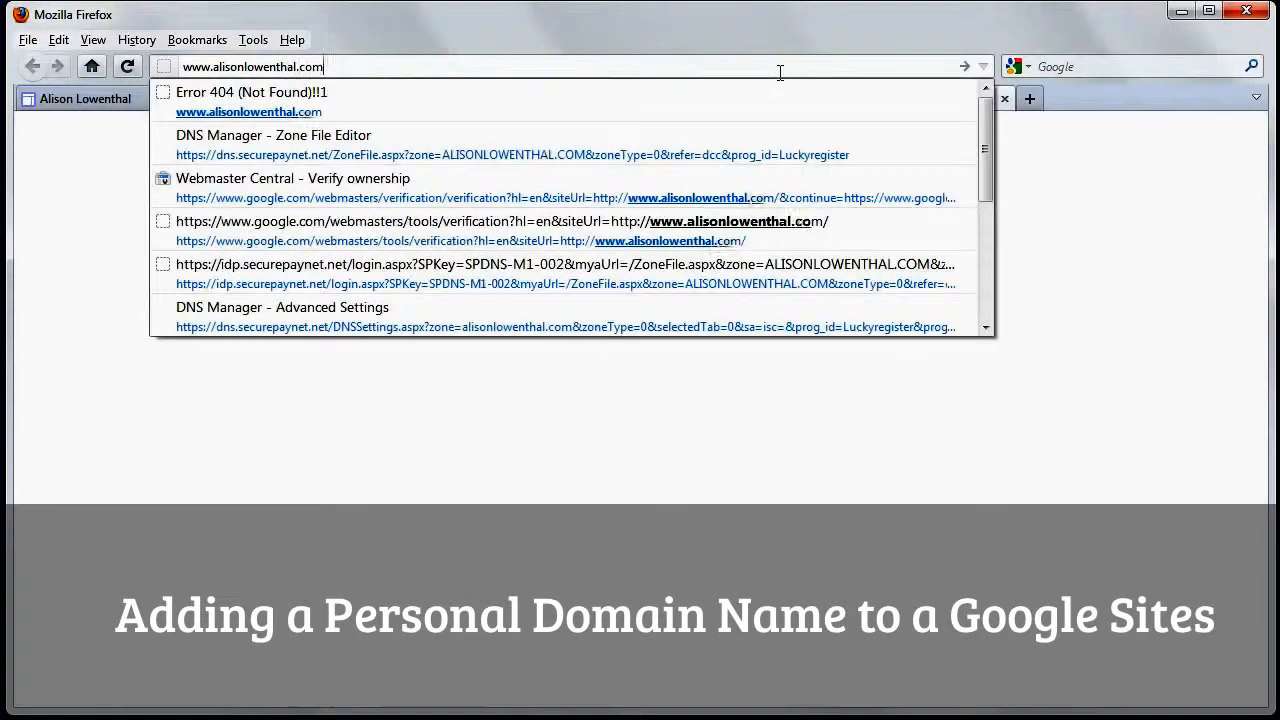
{"action": "key", "text": "Return"}
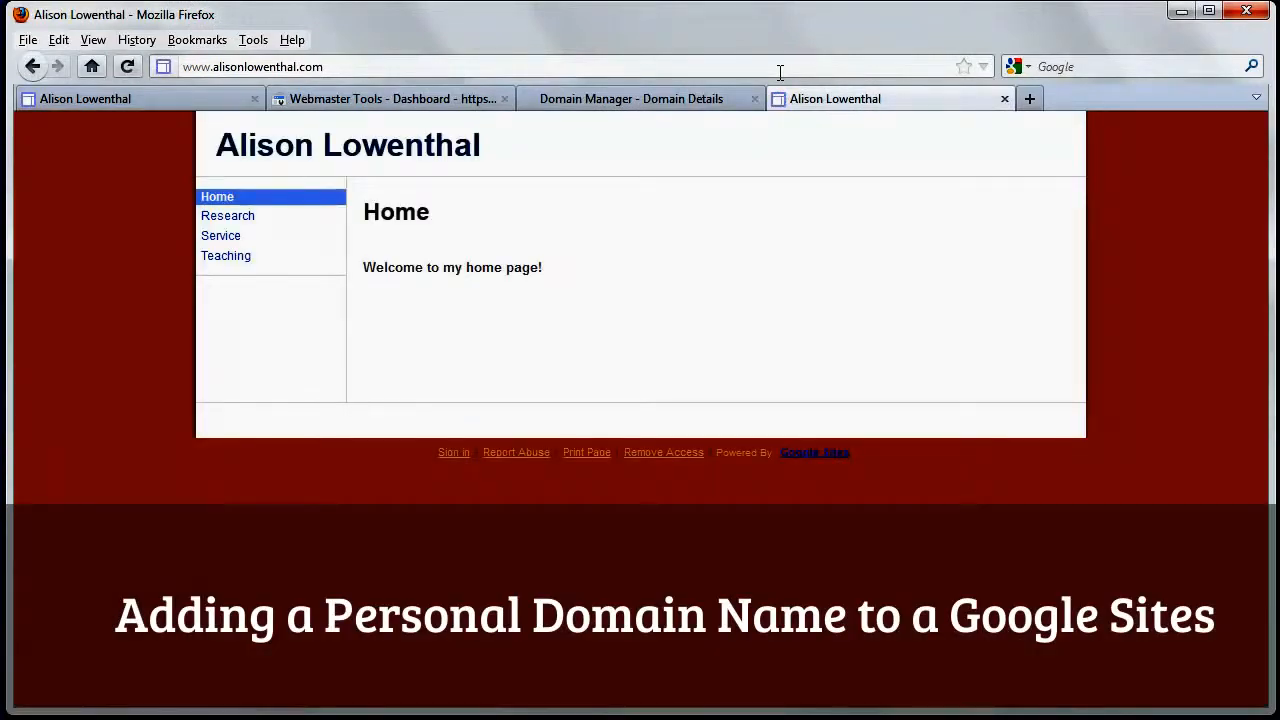
{"action": "left_click", "coordinate": [186, 68]}
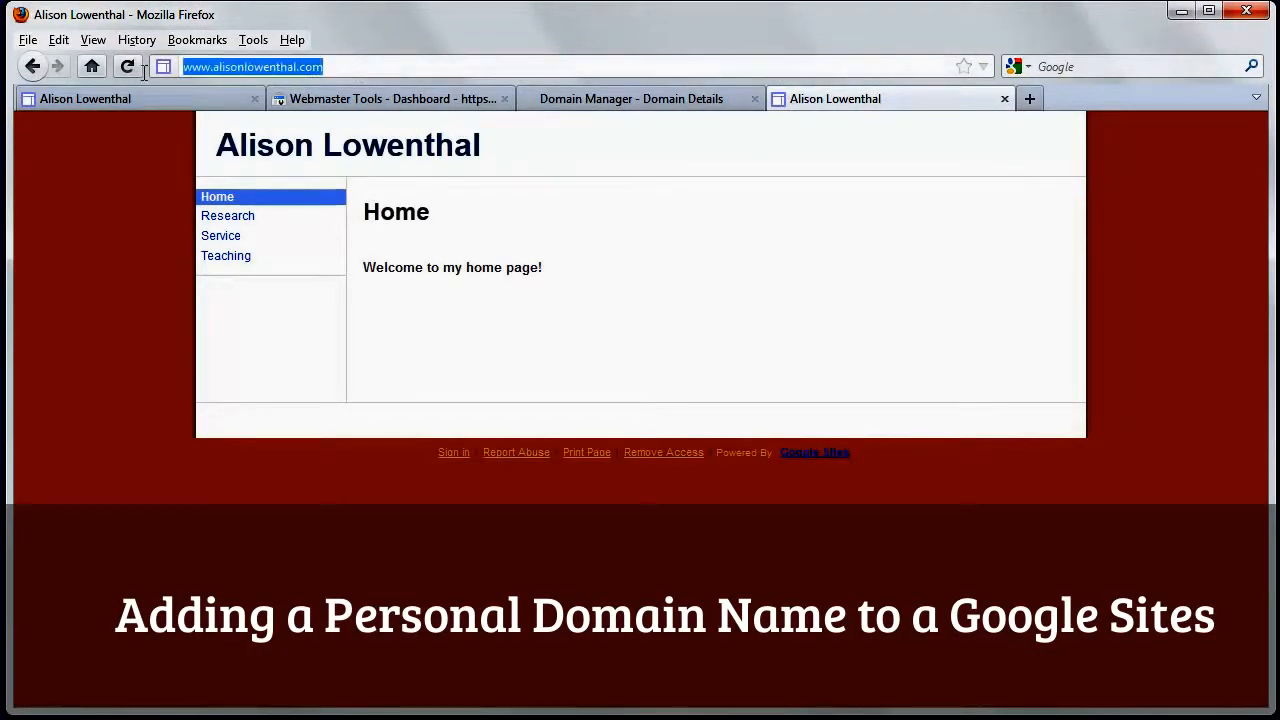
{"action": "left_click", "coordinate": [140, 204]}
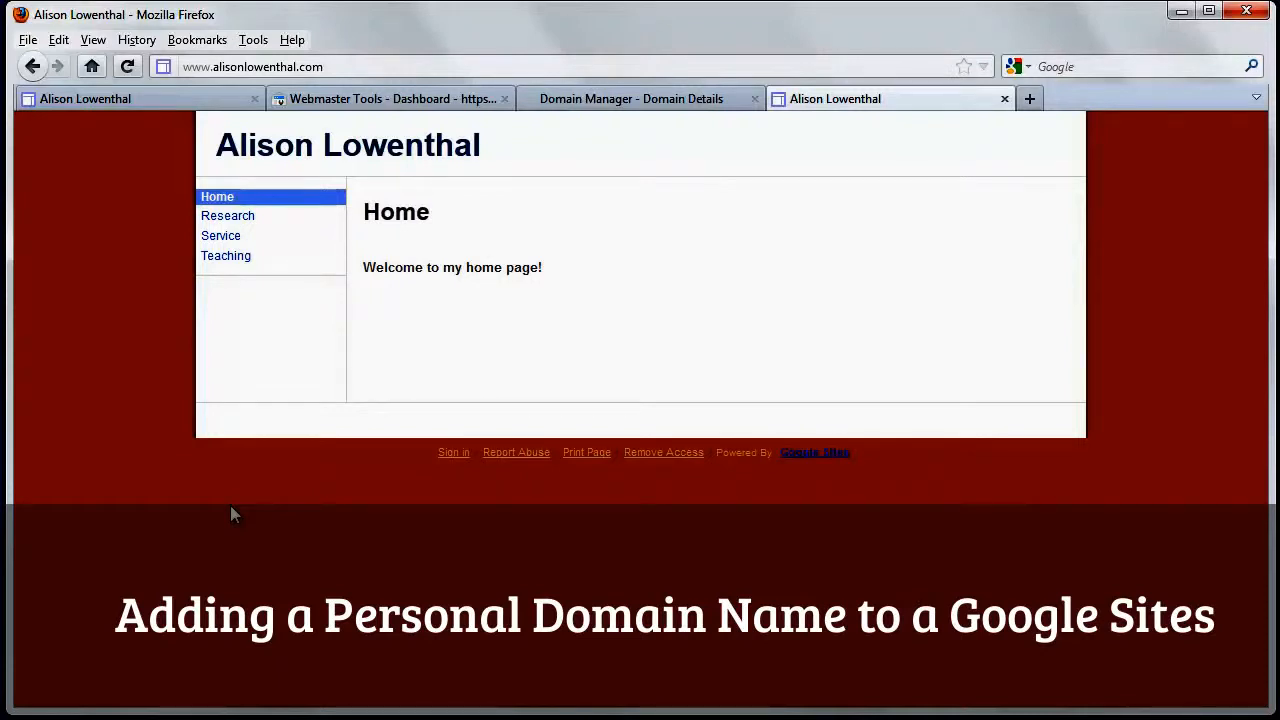
Review the Google Site's web address settings under site management and return to the site's home page.
{"action": "left_click", "coordinate": [154, 98]}
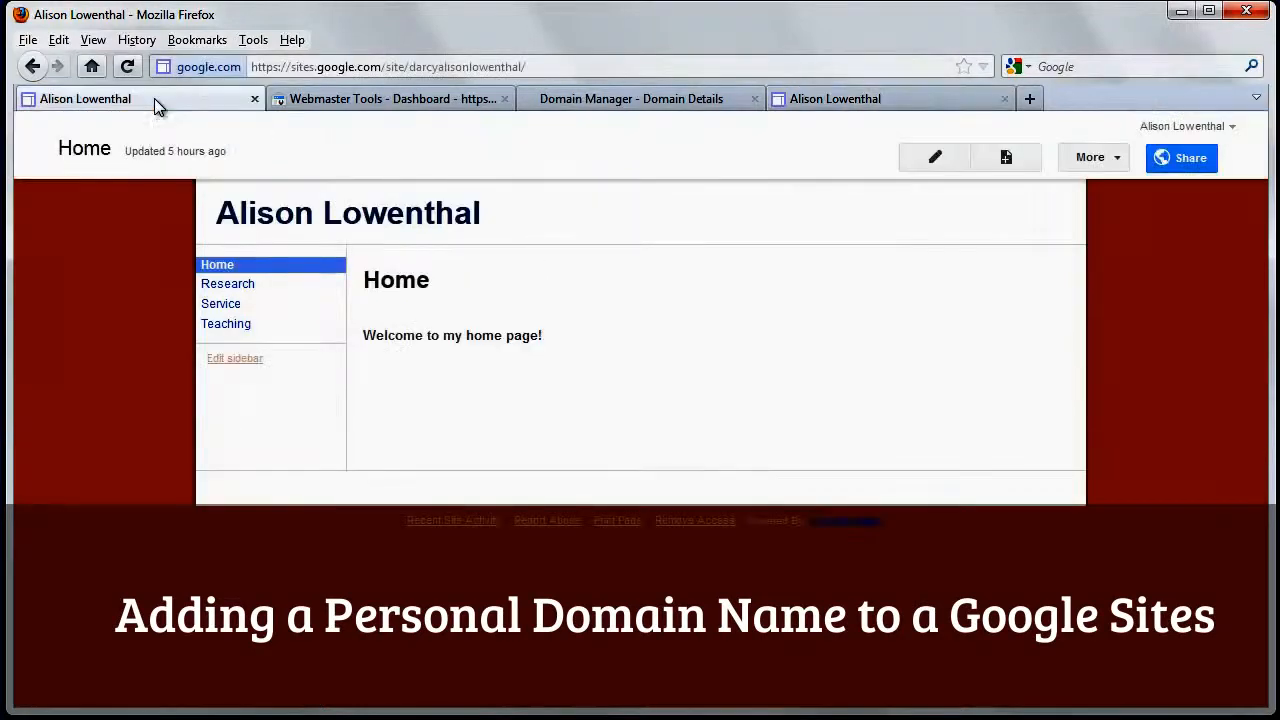
{"action": "left_click", "coordinate": [1103, 160]}
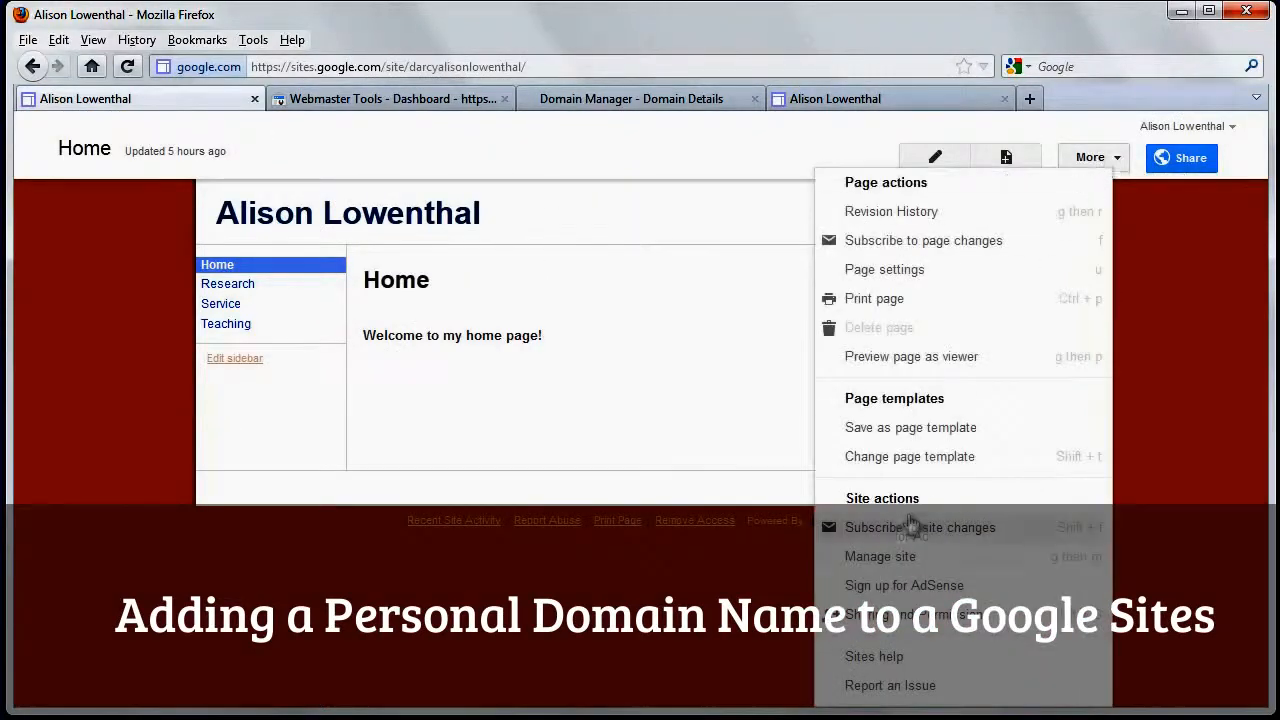
{"action": "left_click", "coordinate": [880, 557]}
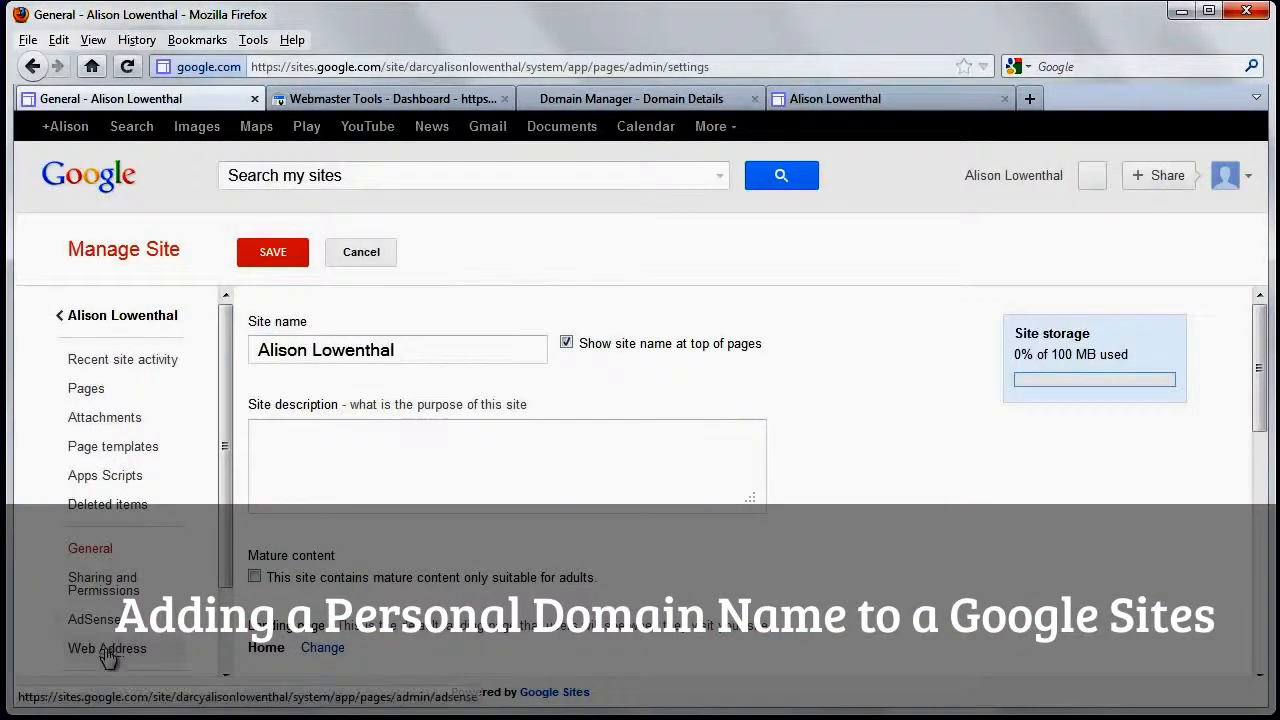
{"action": "left_click", "coordinate": [107, 648]}
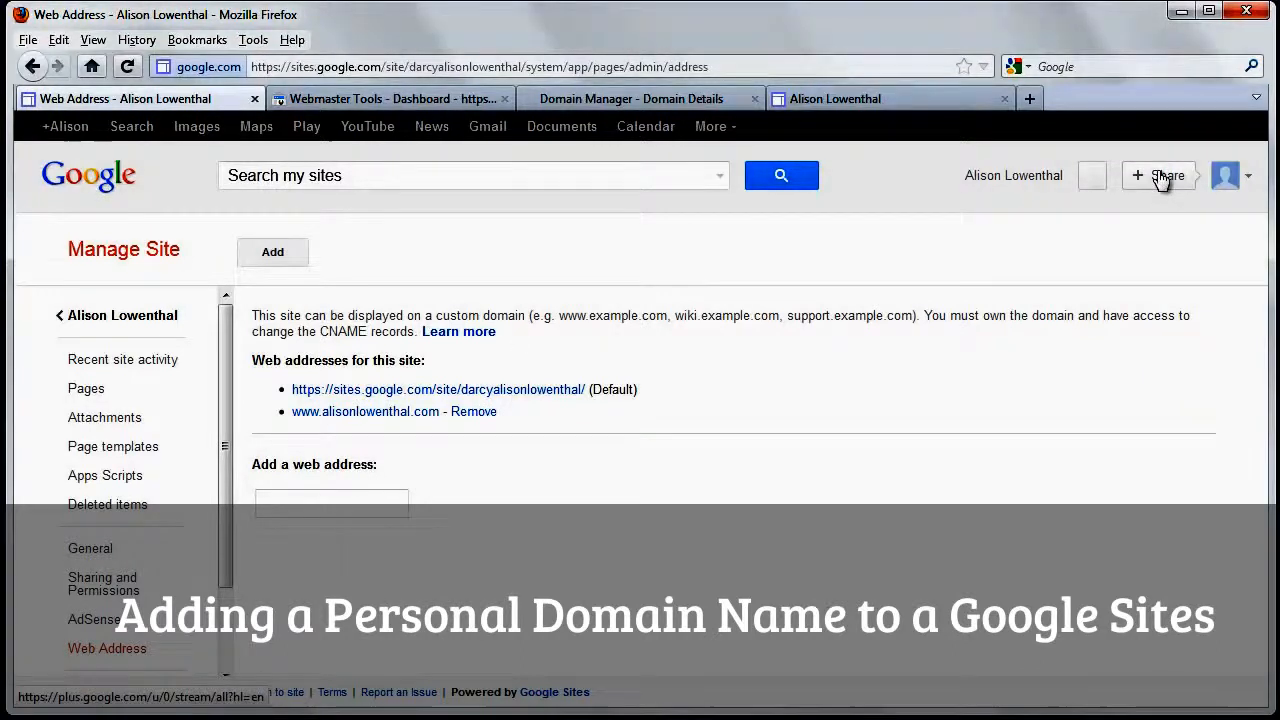
{"action": "left_click", "coordinate": [180, 317]}
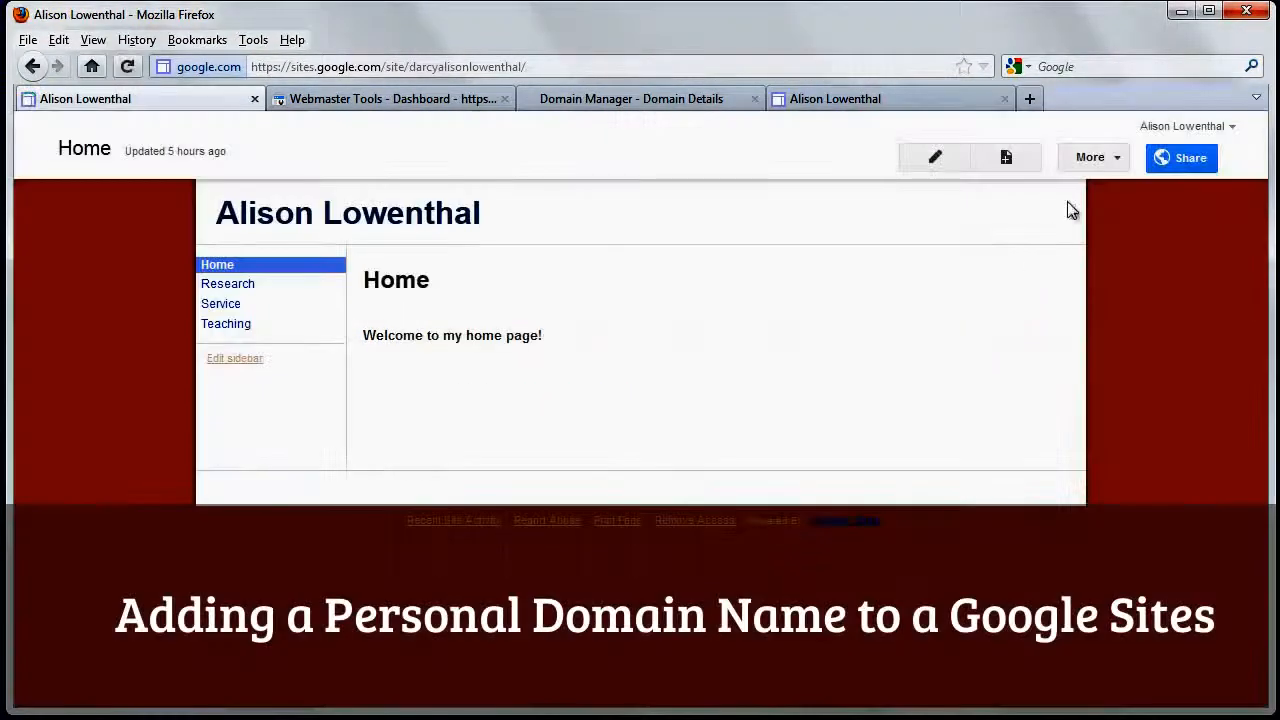
Reopen the site's general management settings and view the Google Webmaster Tools verification section.
{"action": "left_click", "coordinate": [1118, 160]}
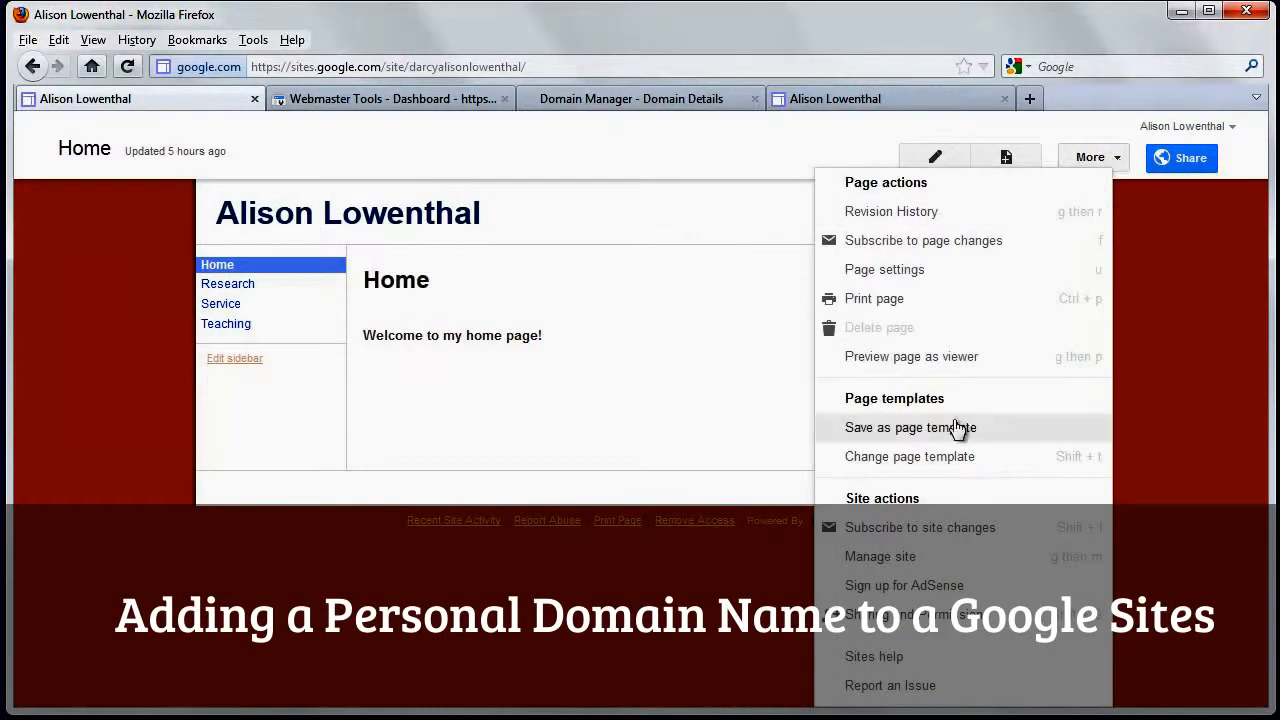
{"action": "left_click", "coordinate": [890, 559]}
{"action": "scroll", "coordinate": [641, 541], "scroll_direction": "down", "scroll_amount": 2}
{"action": "scroll", "coordinate": [638, 540], "scroll_direction": "down", "scroll_amount": 5}
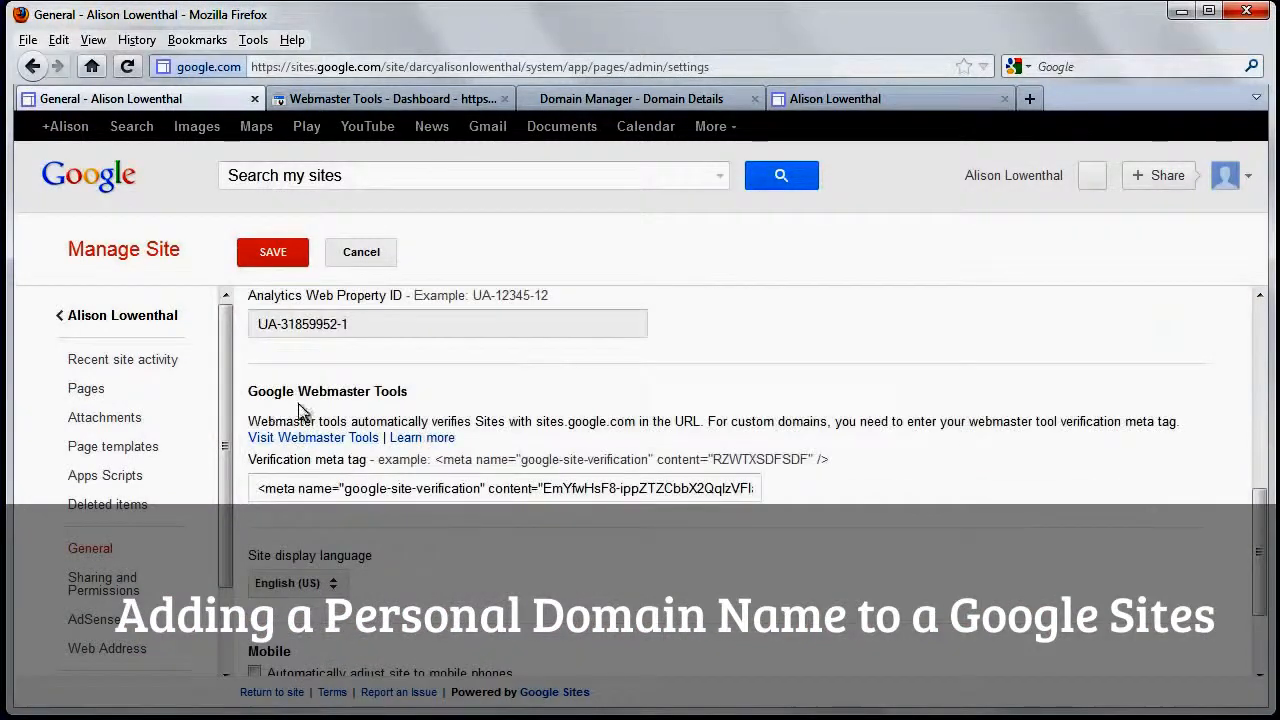
View the site's management options in Webmaster Tools, and return to the general settings to highlight the verification meta tag.
{"action": "left_click", "coordinate": [330, 440]}
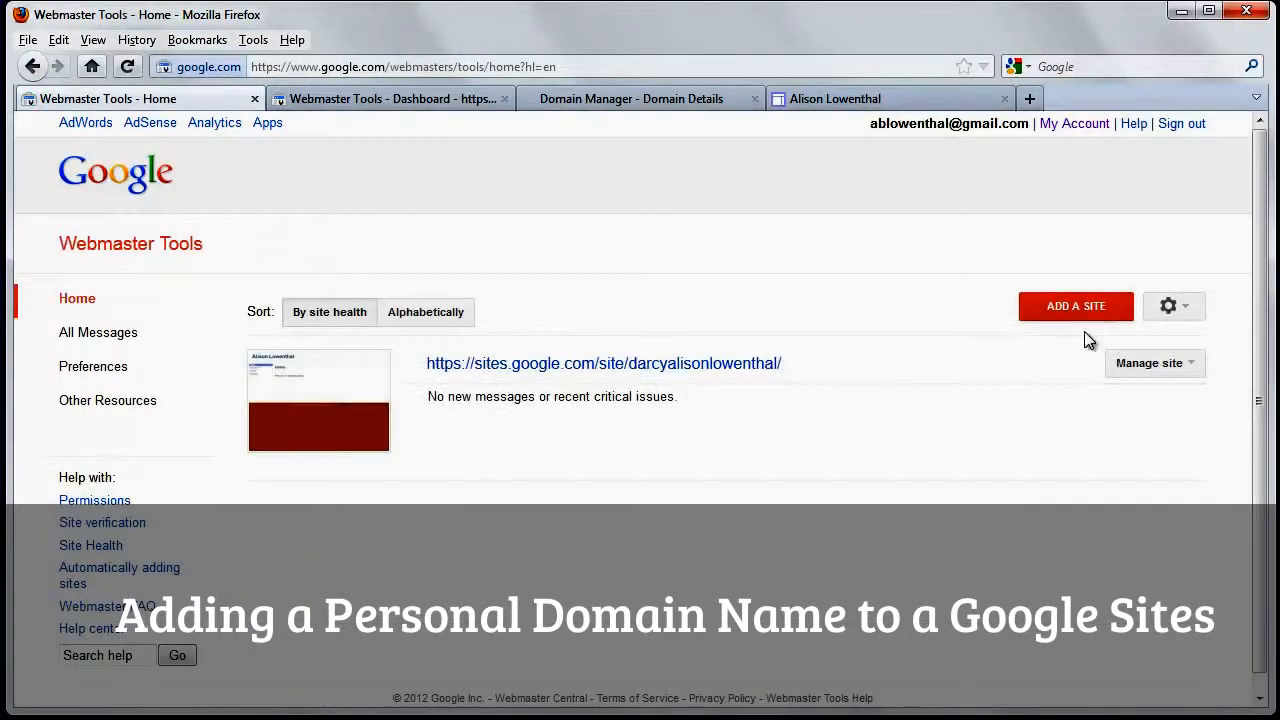
{"action": "left_click", "coordinate": [1188, 367]}
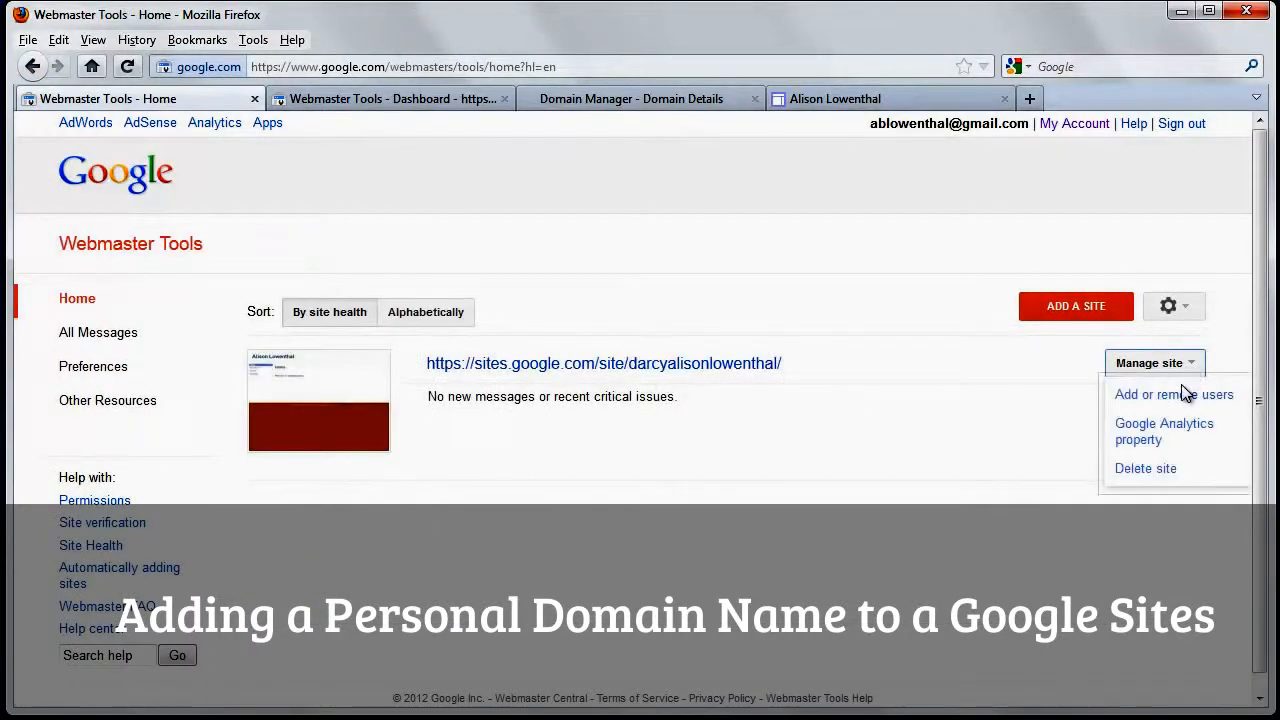
{"action": "left_click", "coordinate": [920, 452]}
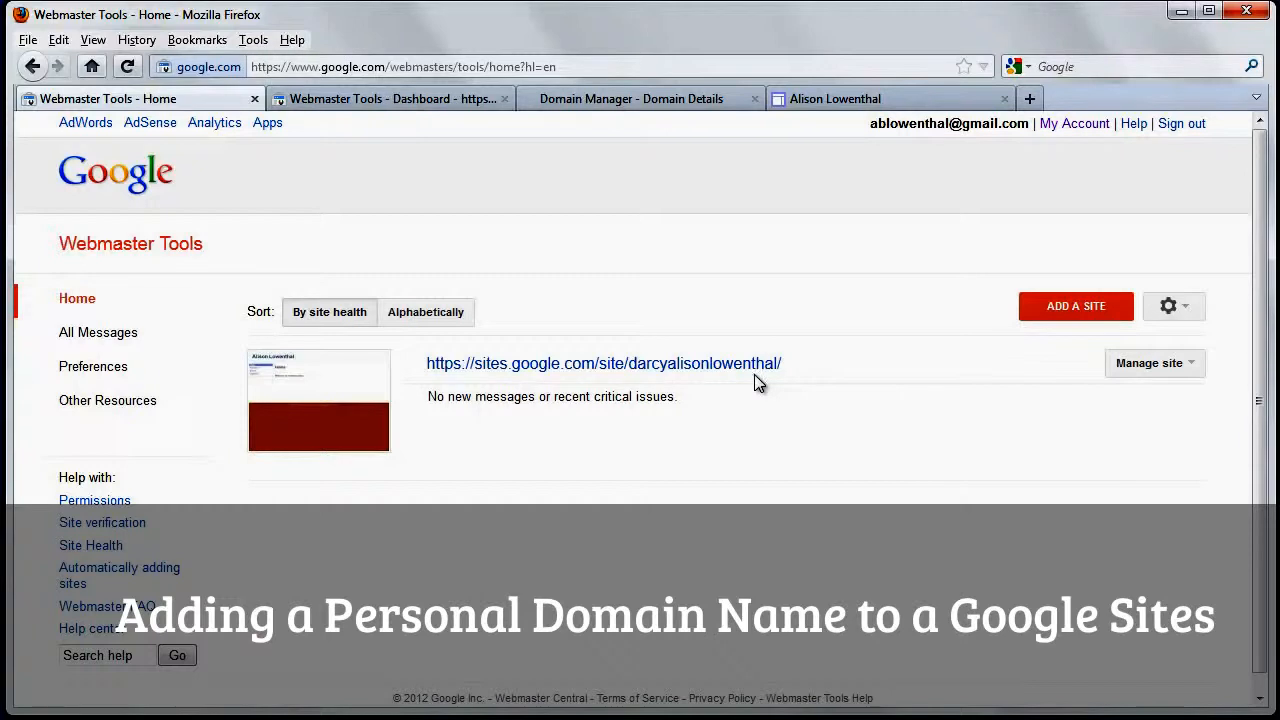
{"action": "left_click", "coordinate": [34, 67]}
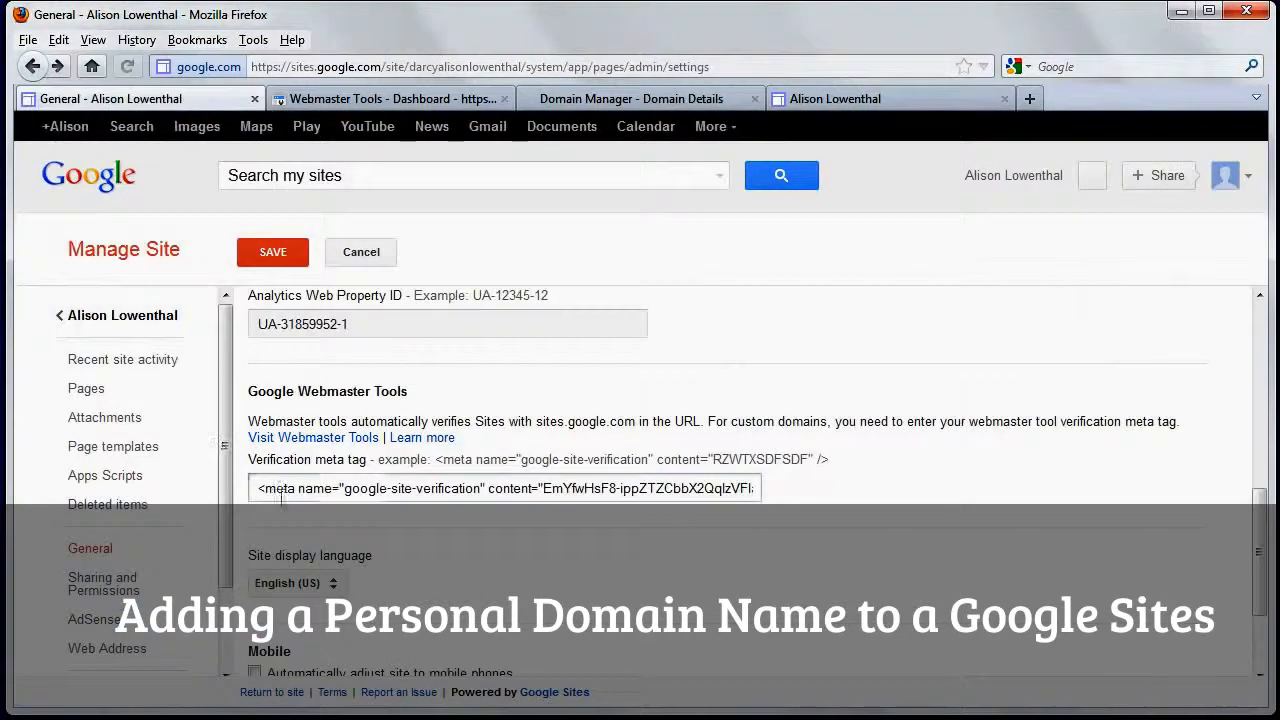
{"action": "left_click_drag", "start_coordinate": [324, 488], "coordinate": [735, 488]}
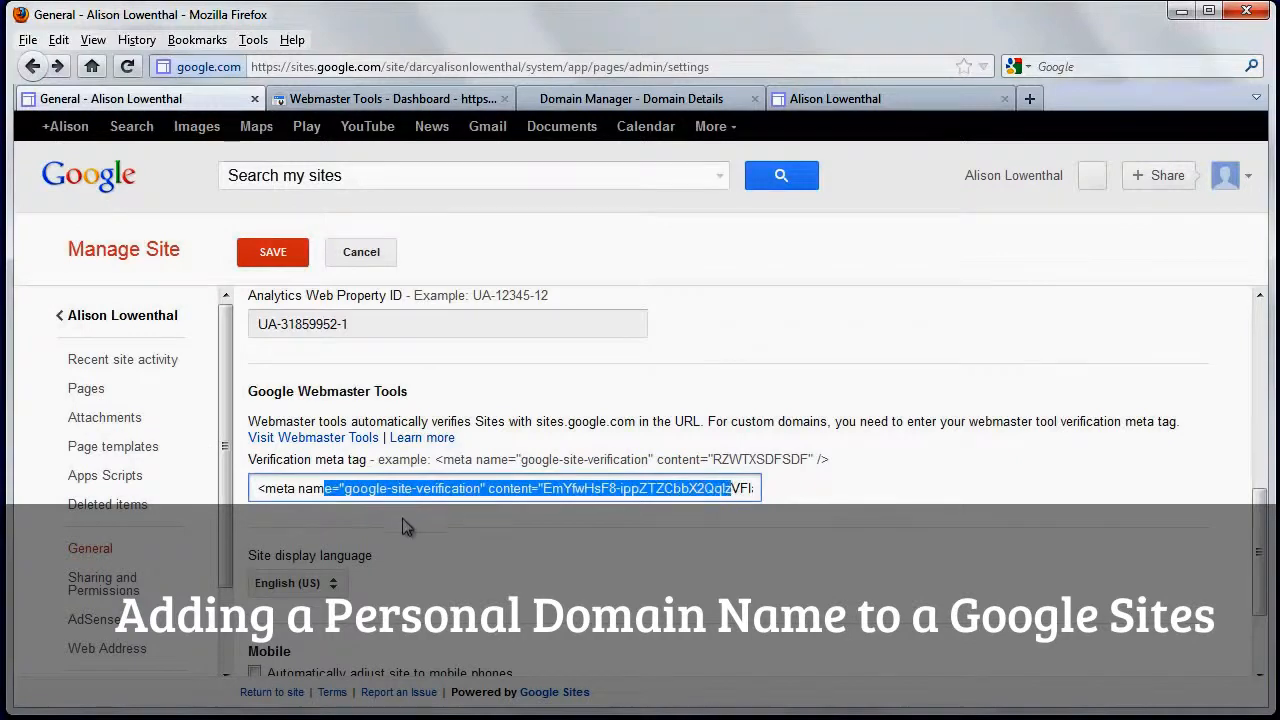
Open the website owner's domain from the registrar account's domain list and launch its DNS zone file editor.
{"action": "left_click", "coordinate": [600, 98]}
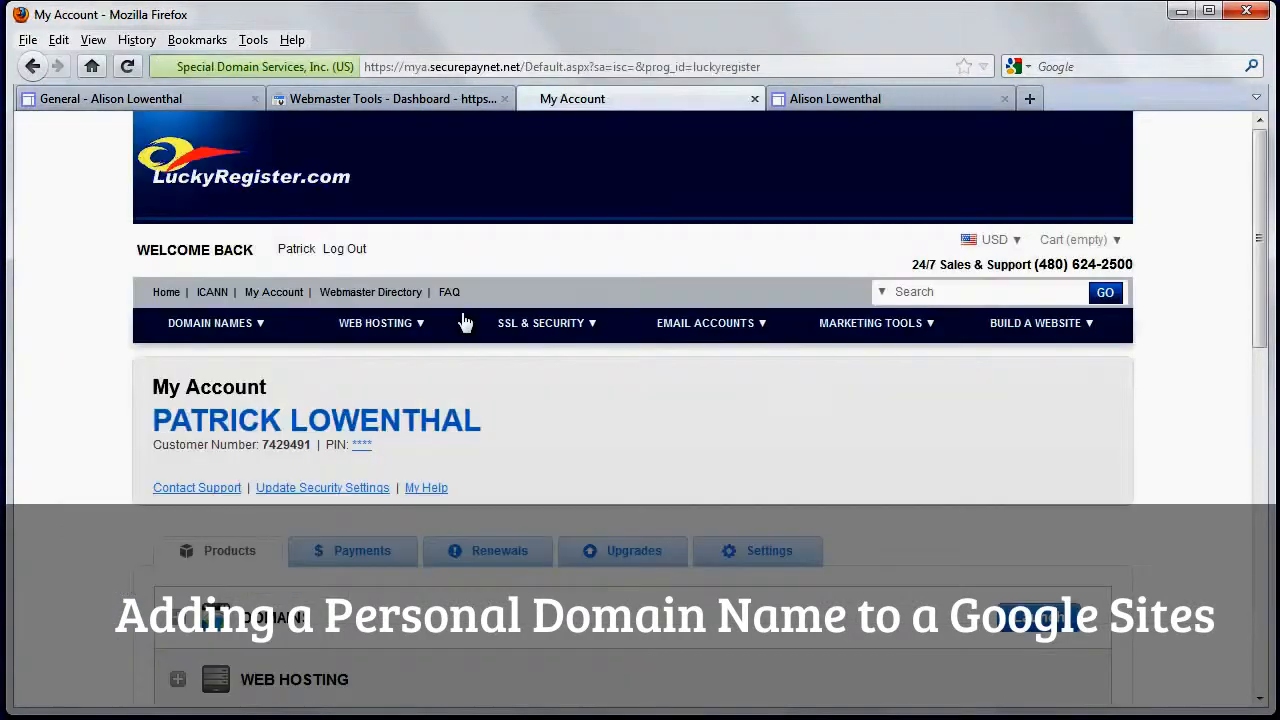
{"action": "left_click", "coordinate": [278, 624]}
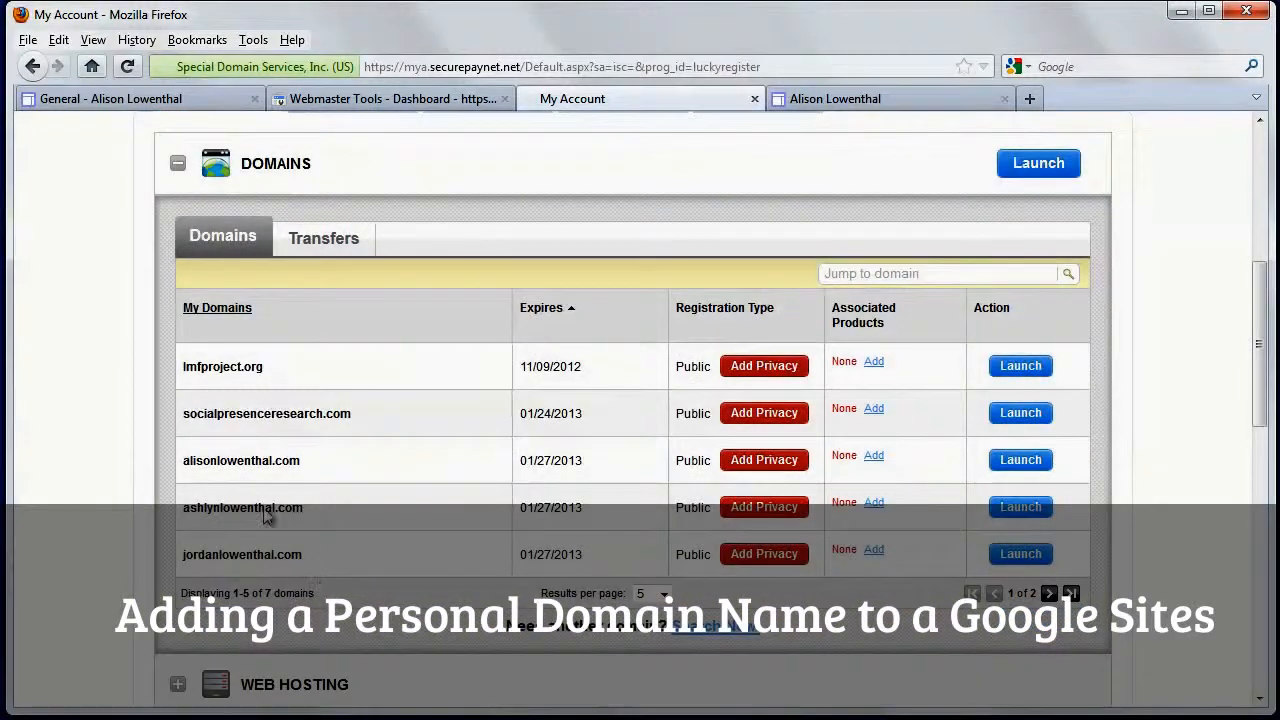
{"action": "left_click", "coordinate": [1020, 460]}
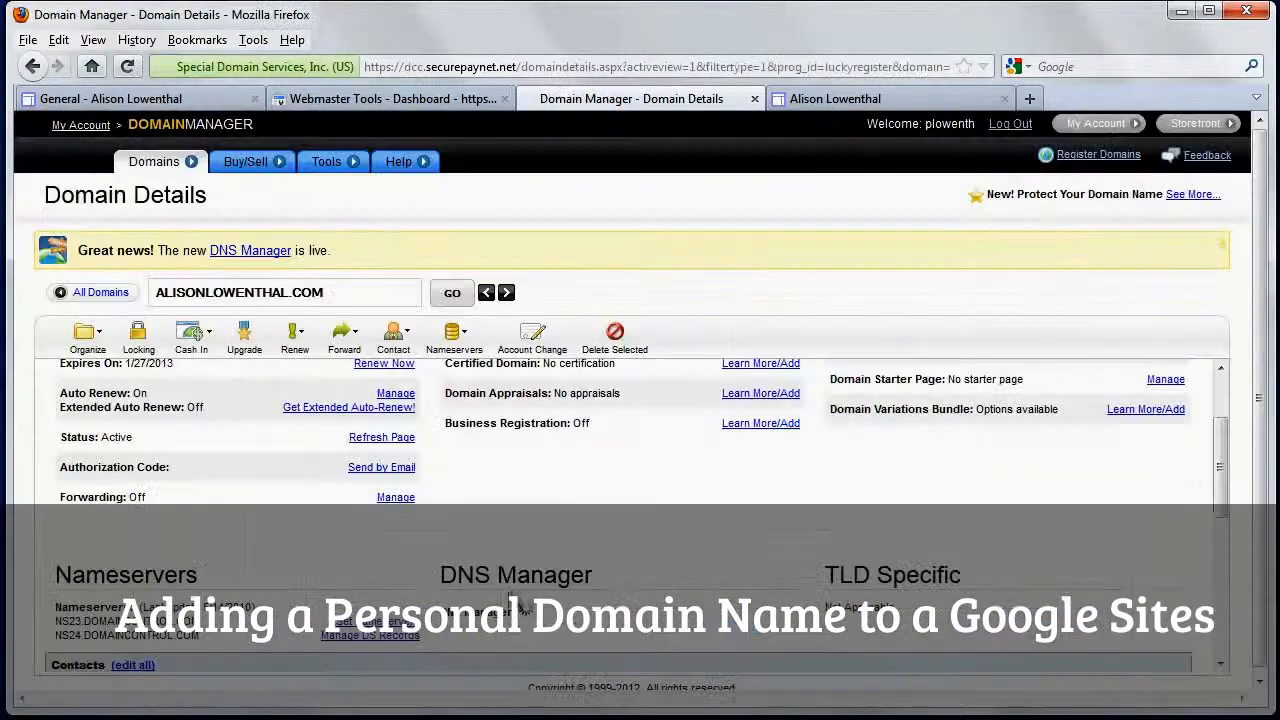
{"action": "scroll", "coordinate": [510, 597], "scroll_direction": "down", "scroll_amount": 3}
{"action": "left_click", "coordinate": [457, 601]}
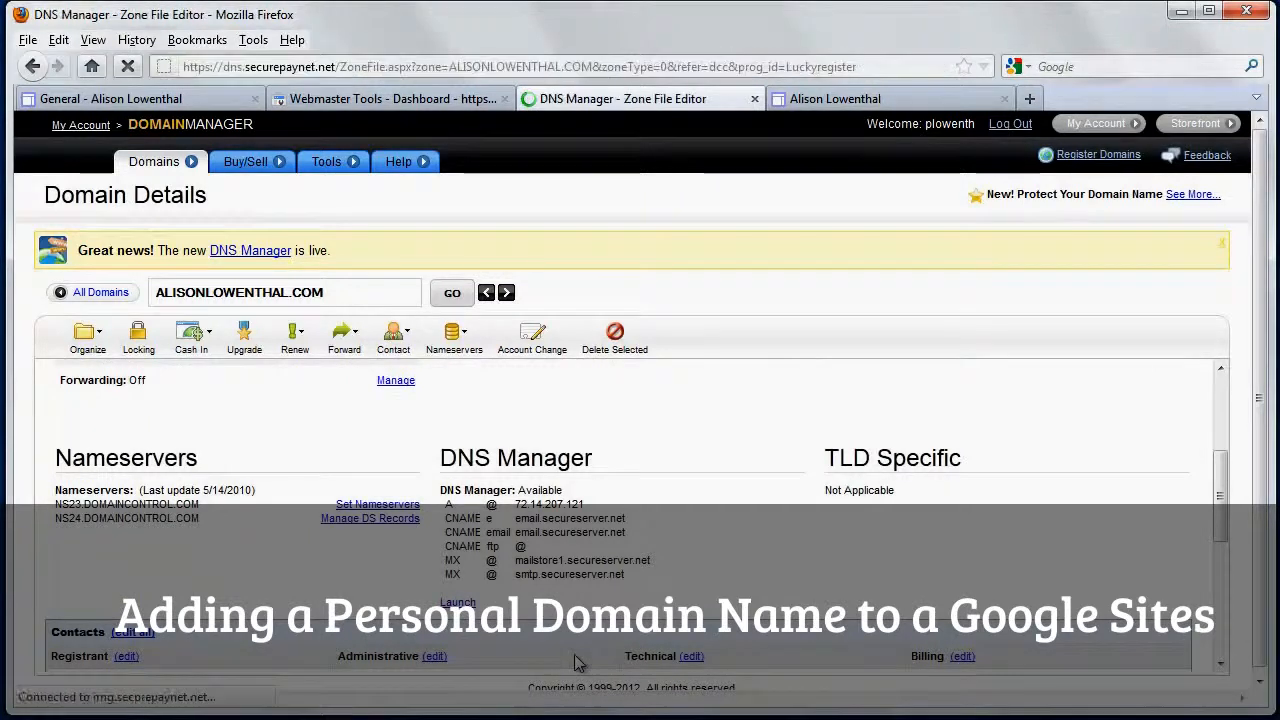
Review the www CNAME and A host records in the zone file, and return to the site loaded from the custom domain.
{"action": "scroll", "coordinate": [519, 652], "scroll_direction": "down", "scroll_amount": 3}
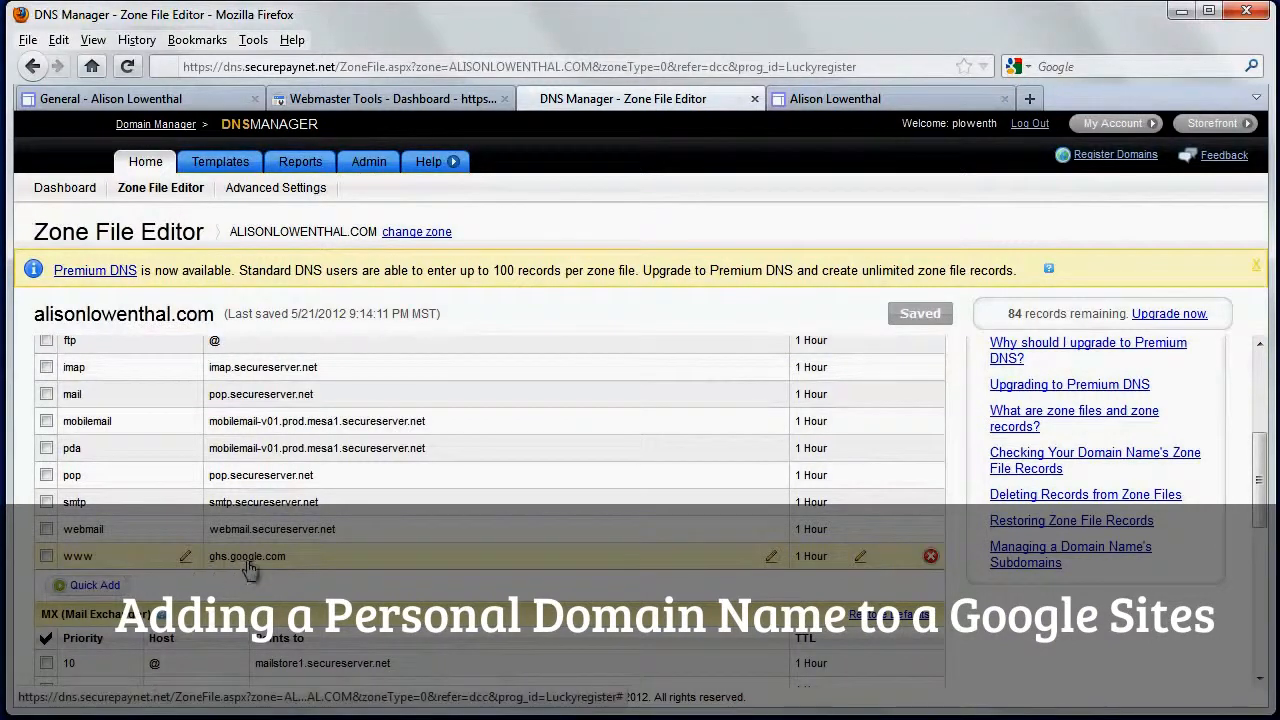
{"action": "scroll", "coordinate": [316, 568], "scroll_direction": "up", "scroll_amount": 5}
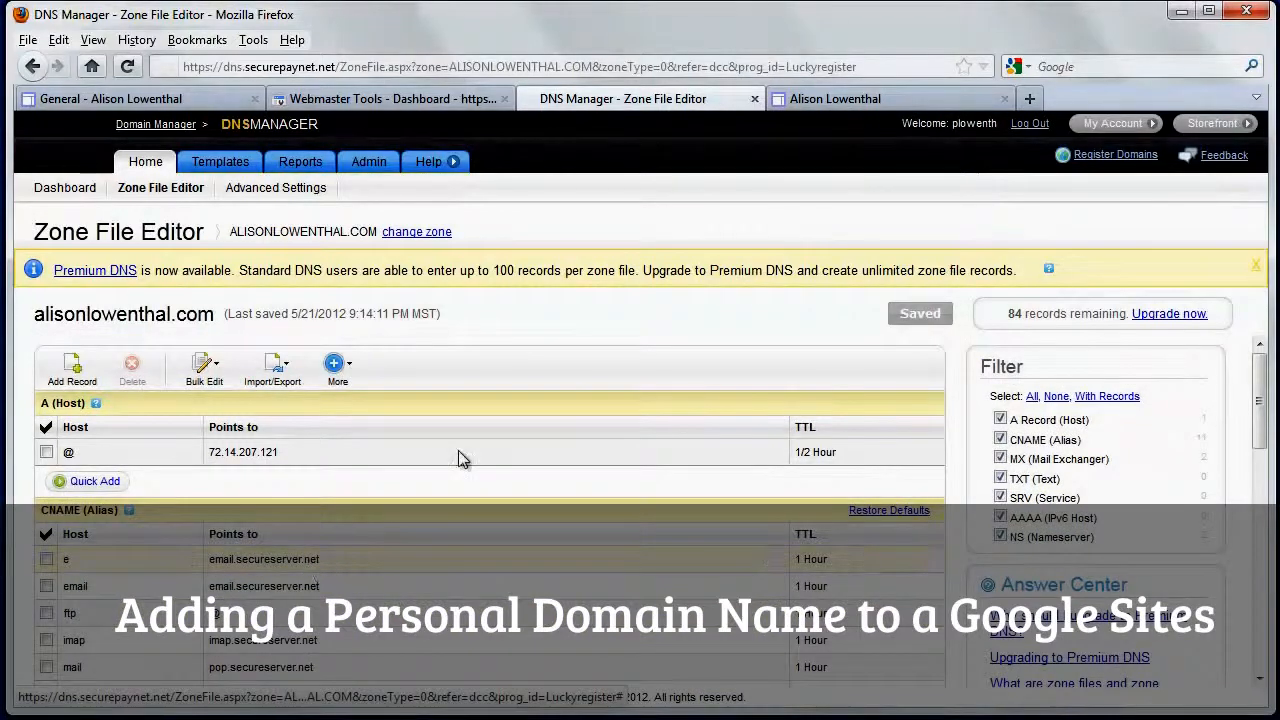
{"action": "left_click", "coordinate": [884, 102]}
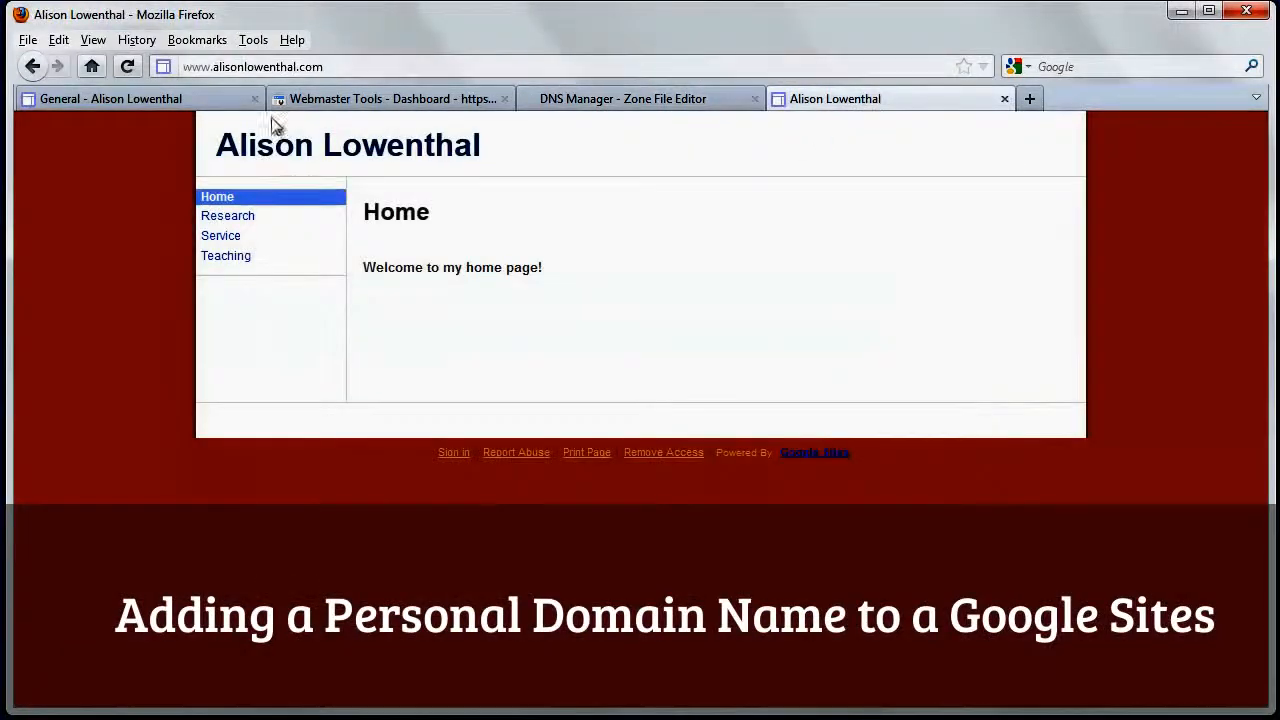